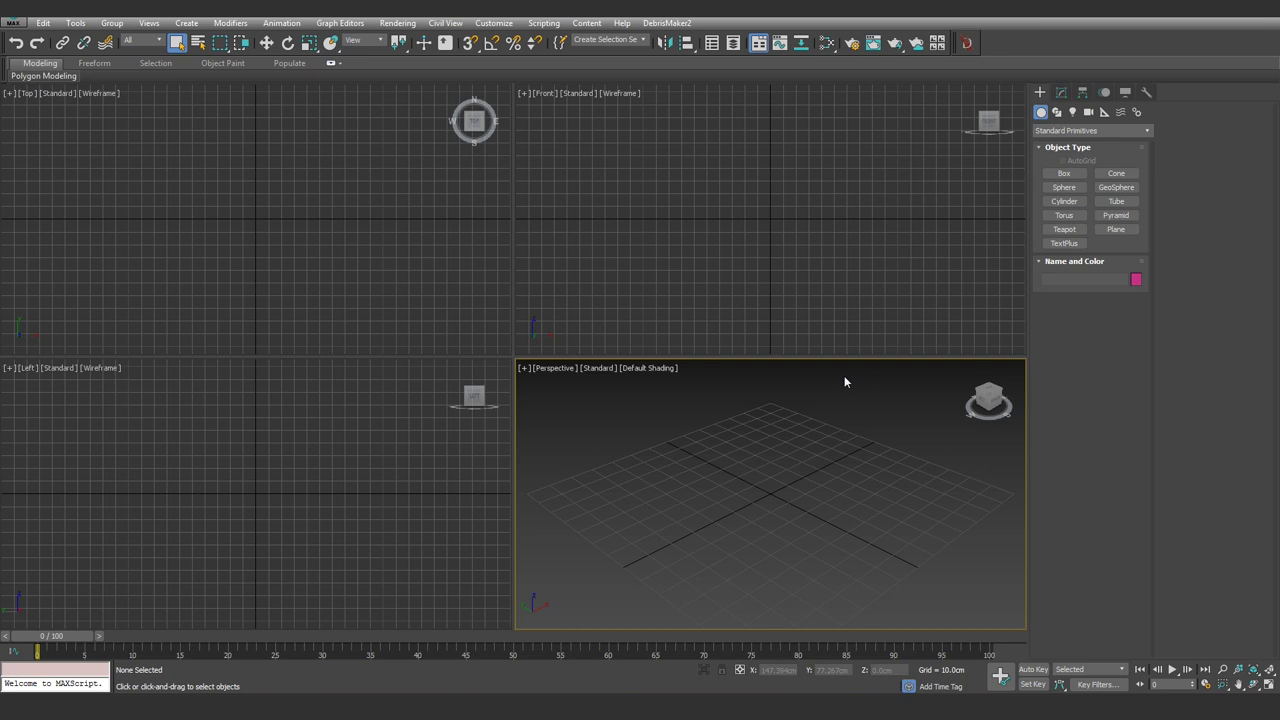
Create a box about 30 cm long, 23 cm wide and 16 cm high near the centre of the grid
click(1064, 173)
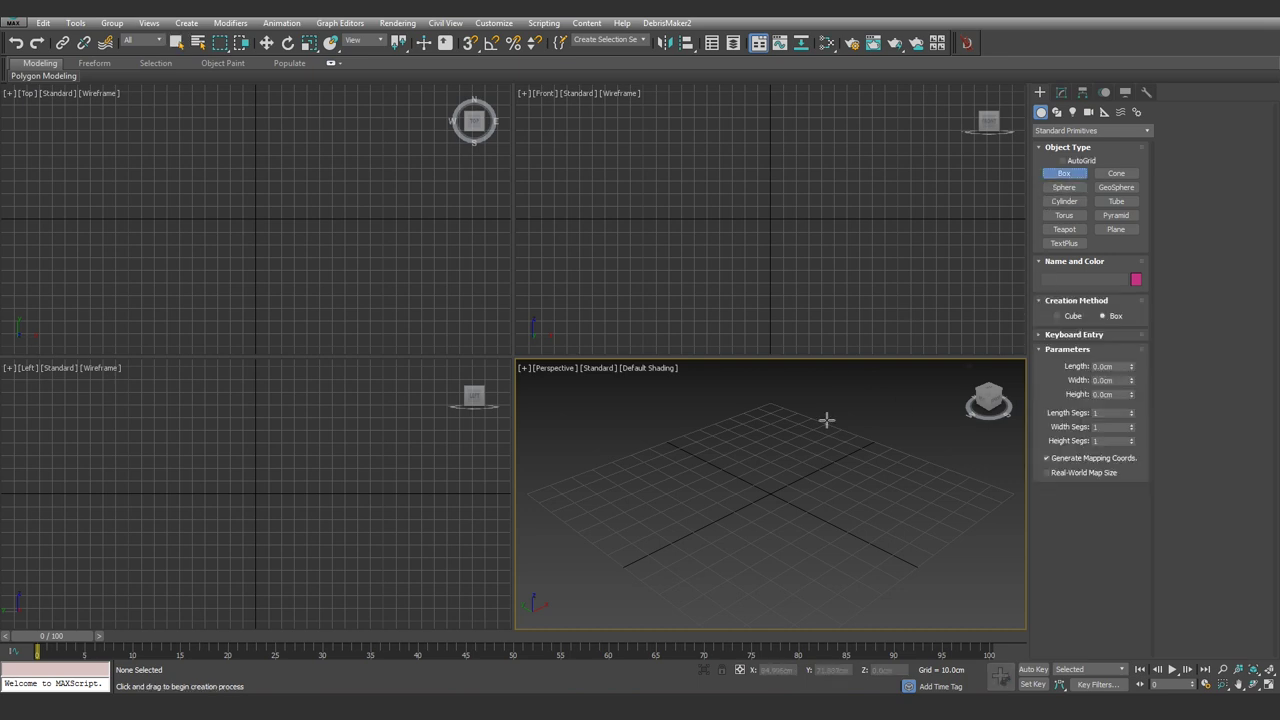
drag(766, 470, 777, 519)
click(773, 483)
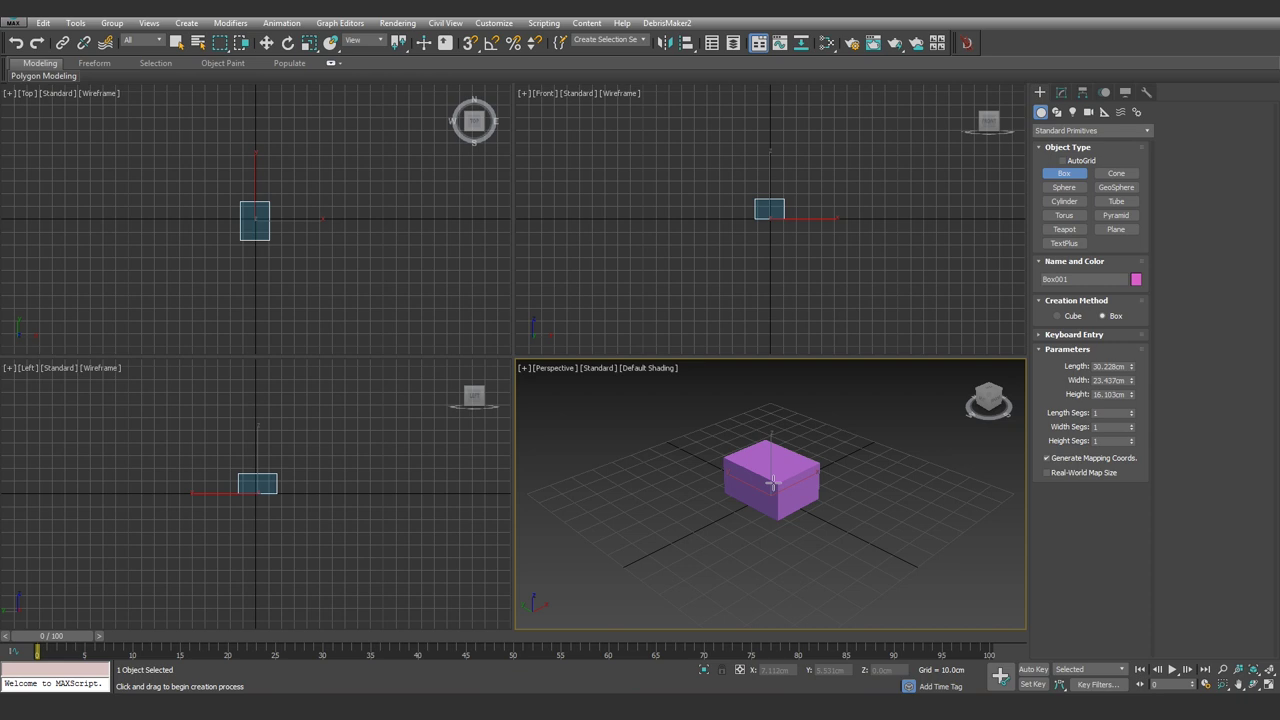
Set the box's length, width and height to 100 cm each
double_click(1108, 394)
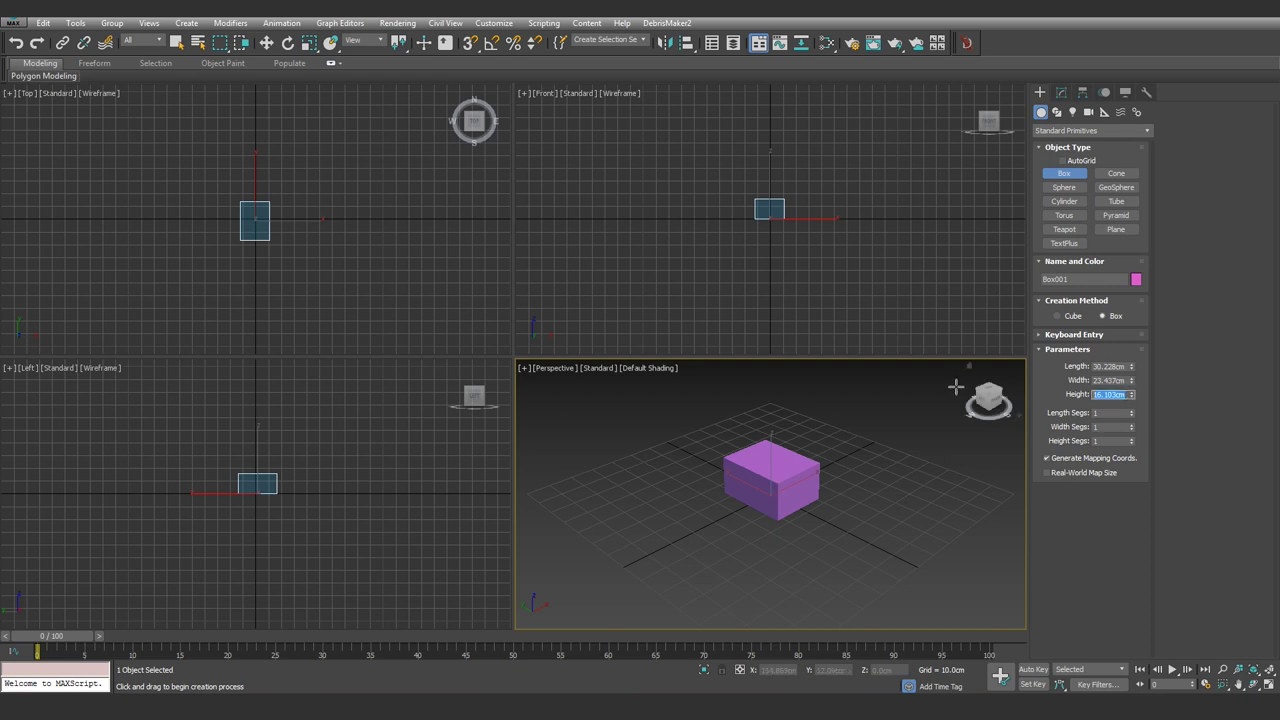
text(100)
drag(1126, 381, 1045, 380)
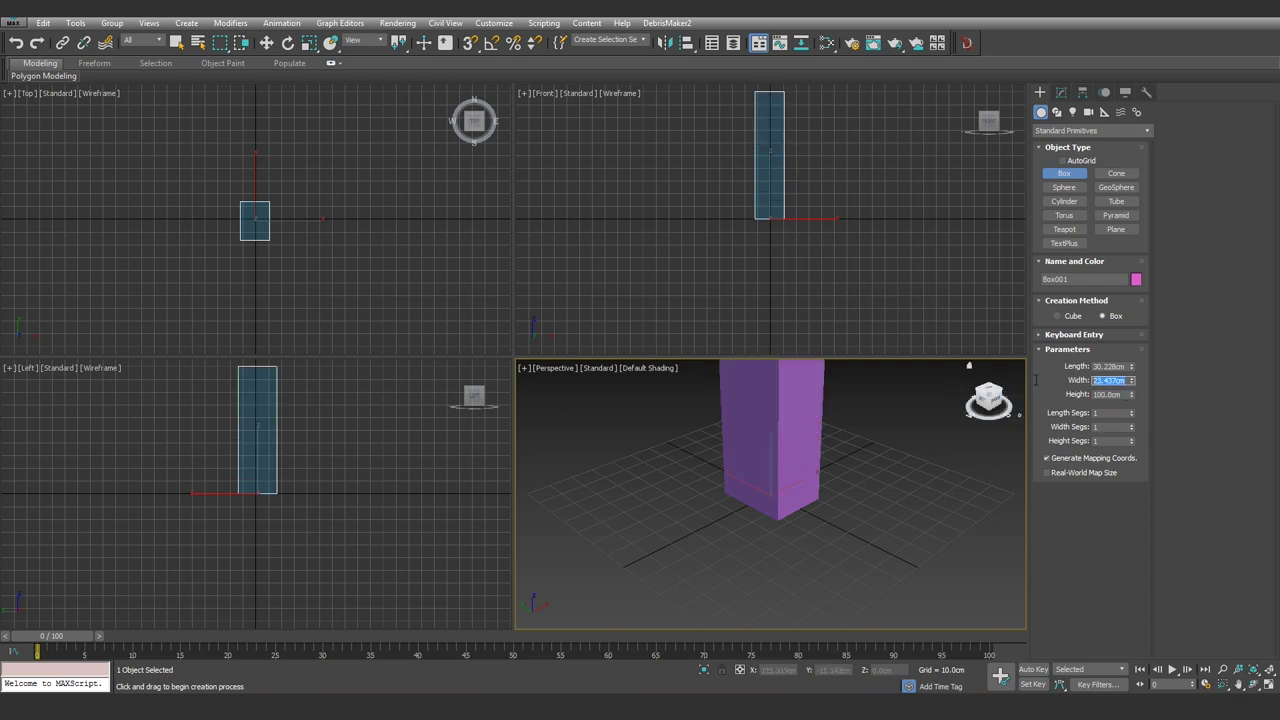
text(100)
double_click(1112, 366)
text(100)
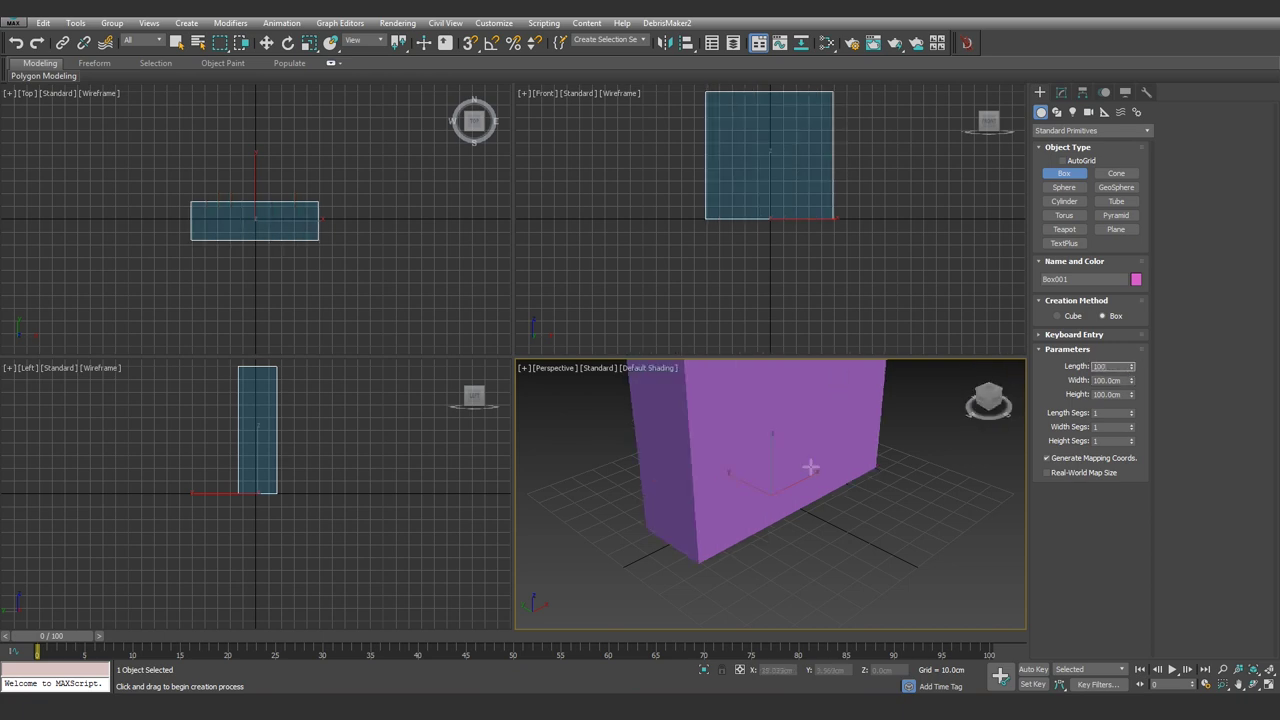
Place the cube at X 0 and Y 0 on the world origin and rename it Block
right_click(754, 497)
right_click(757, 497)
click(767, 520)
right_click(764, 506)
click(775, 515)
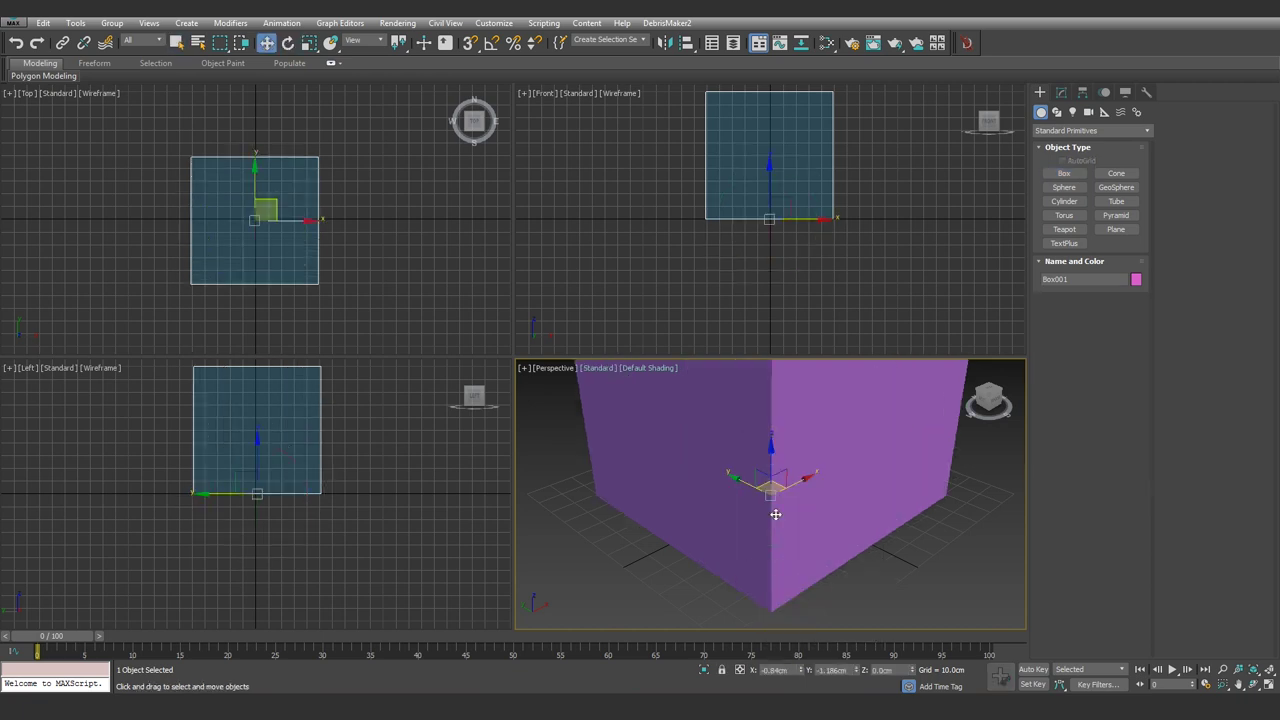
right_click(804, 670)
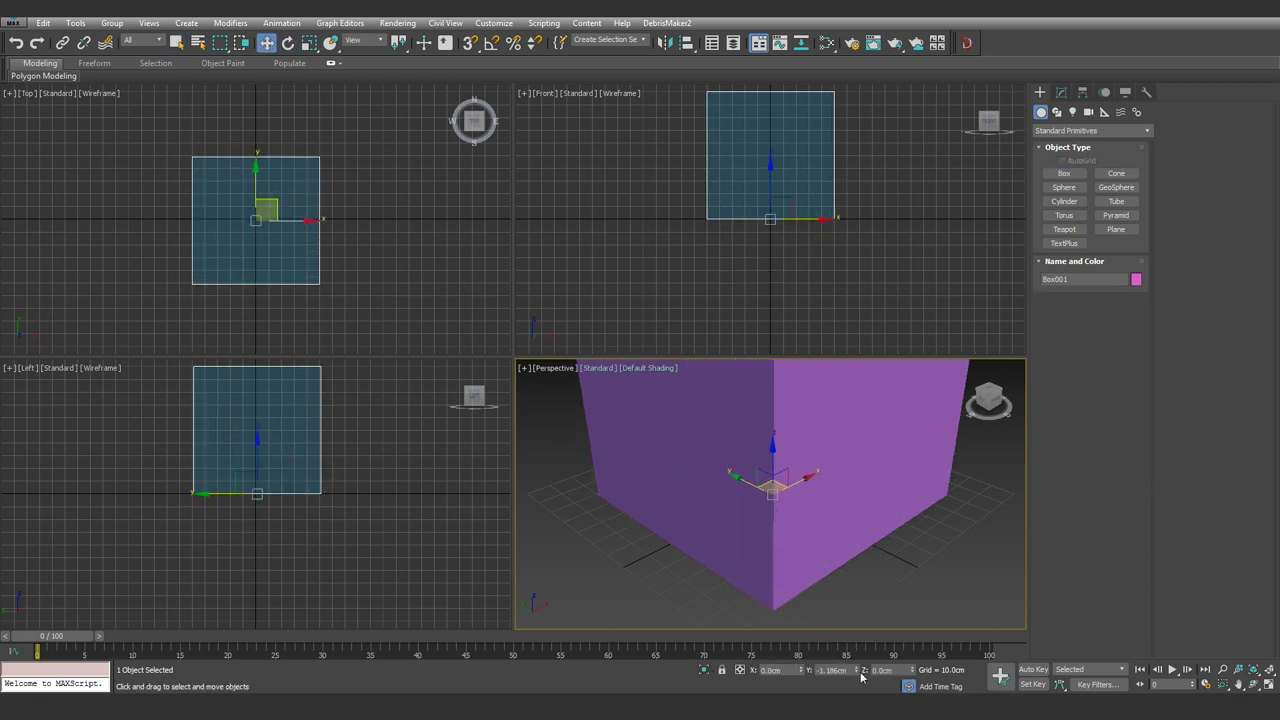
right_click(857, 671)
click(864, 557)
scroll(868, 508, down, 4)
middle_drag(868, 508, 847, 551)
click(798, 502)
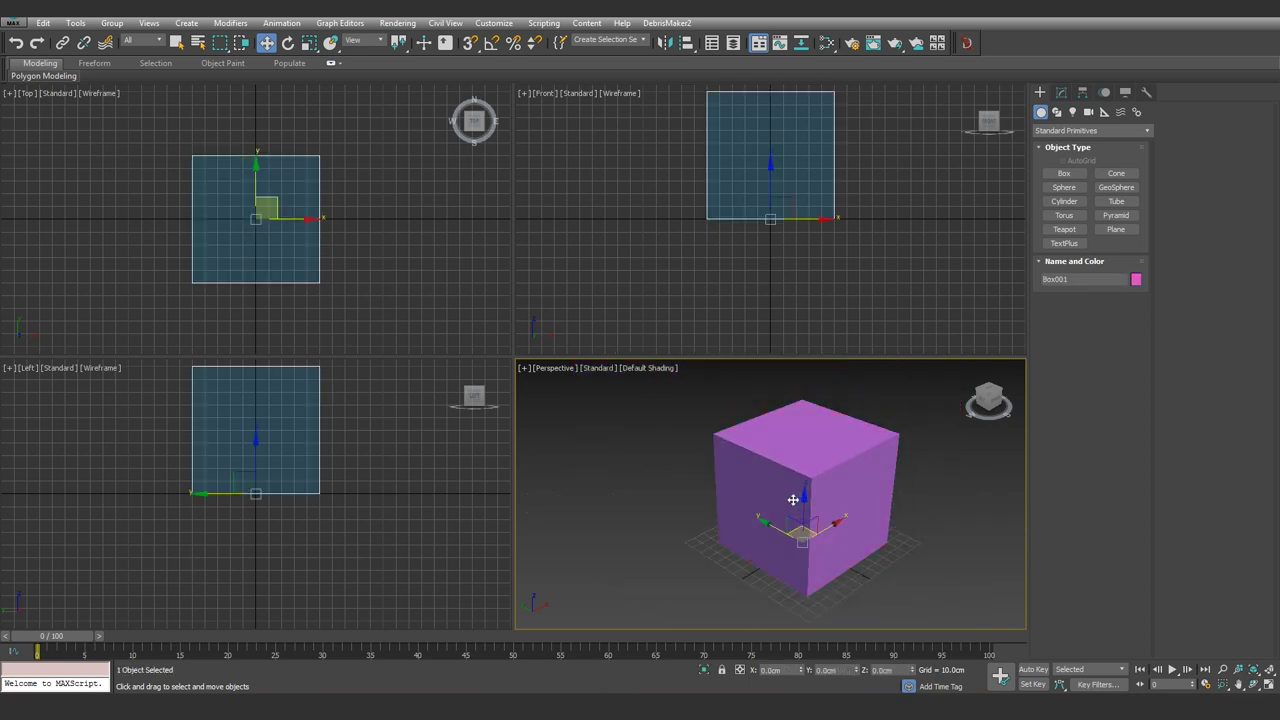
click(1082, 283)
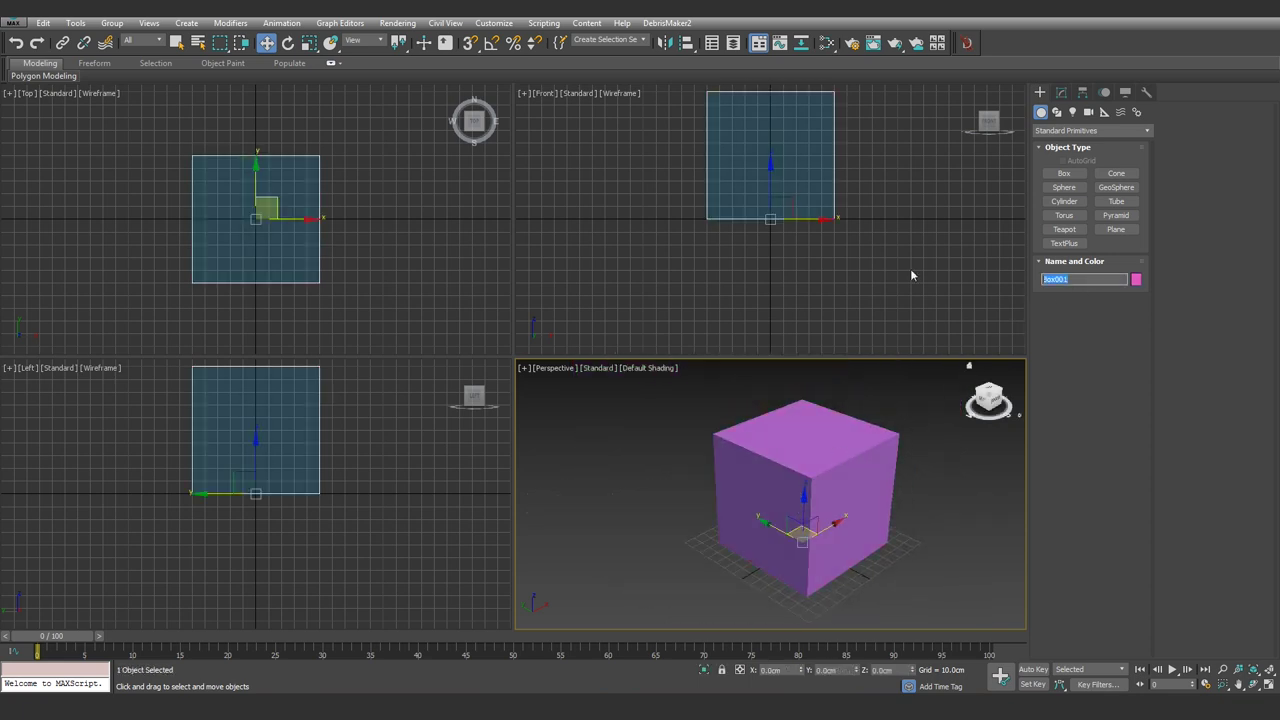
text(Block)
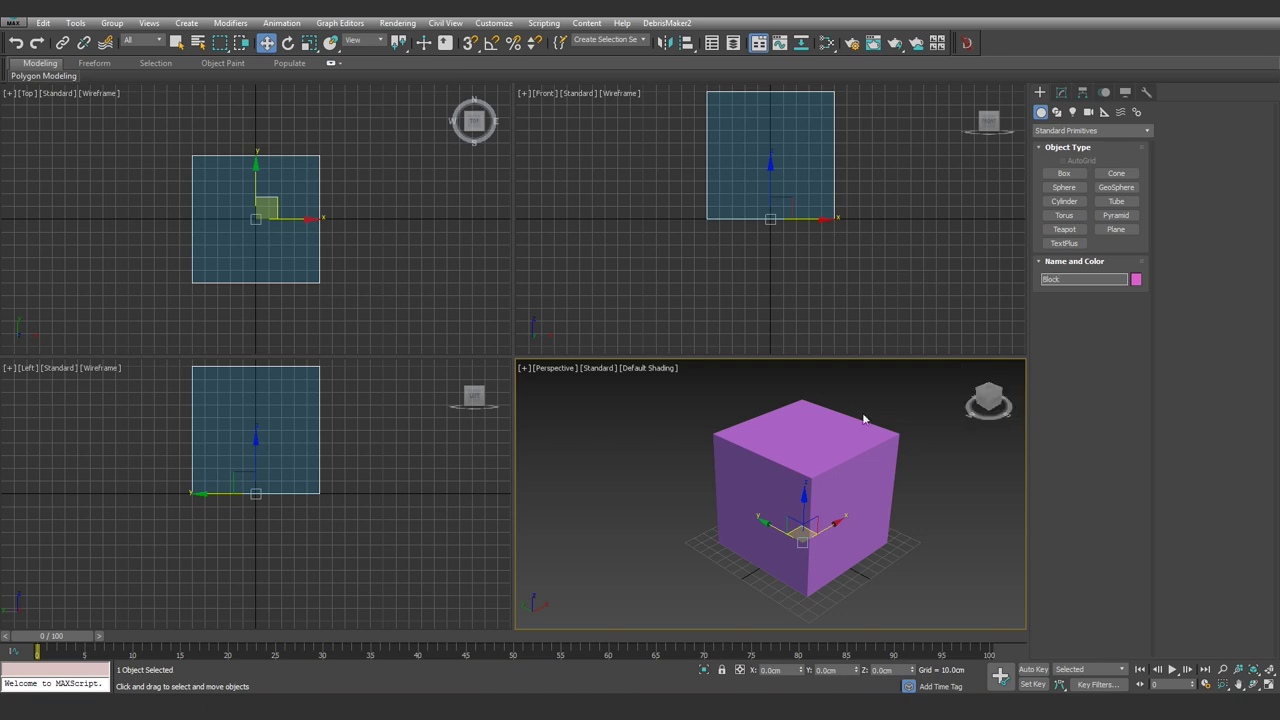
Export only the selected block to the Exports folder as Block_001 in the gw::OBJ-Exporter format
click(12, 22)
mouse_move(12, 228)
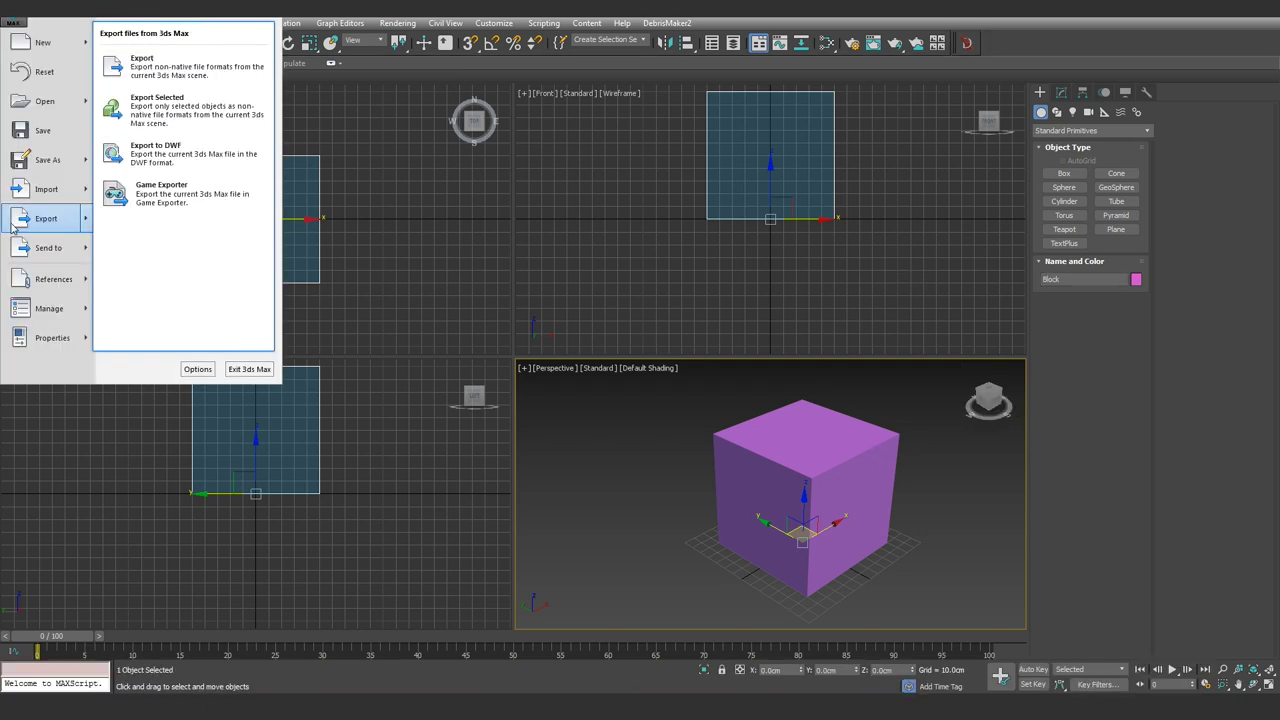
click(213, 117)
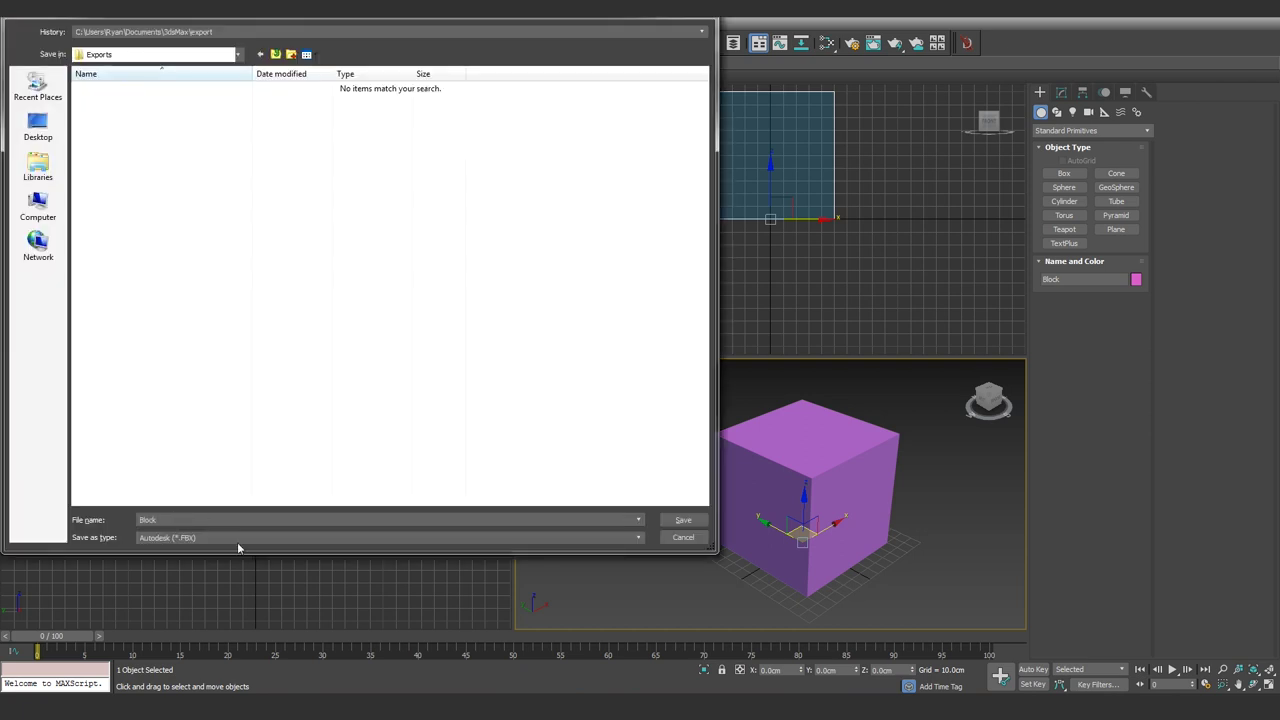
text(_001)
click(180, 541)
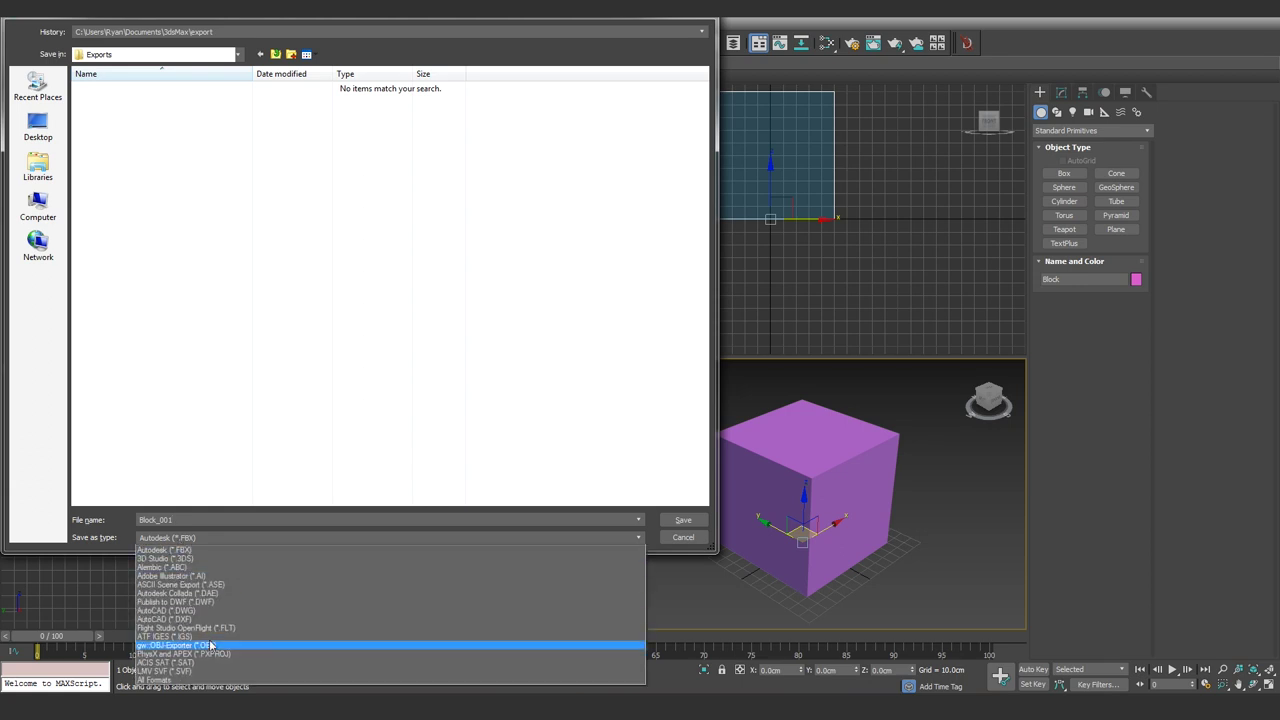
click(209, 647)
click(684, 521)
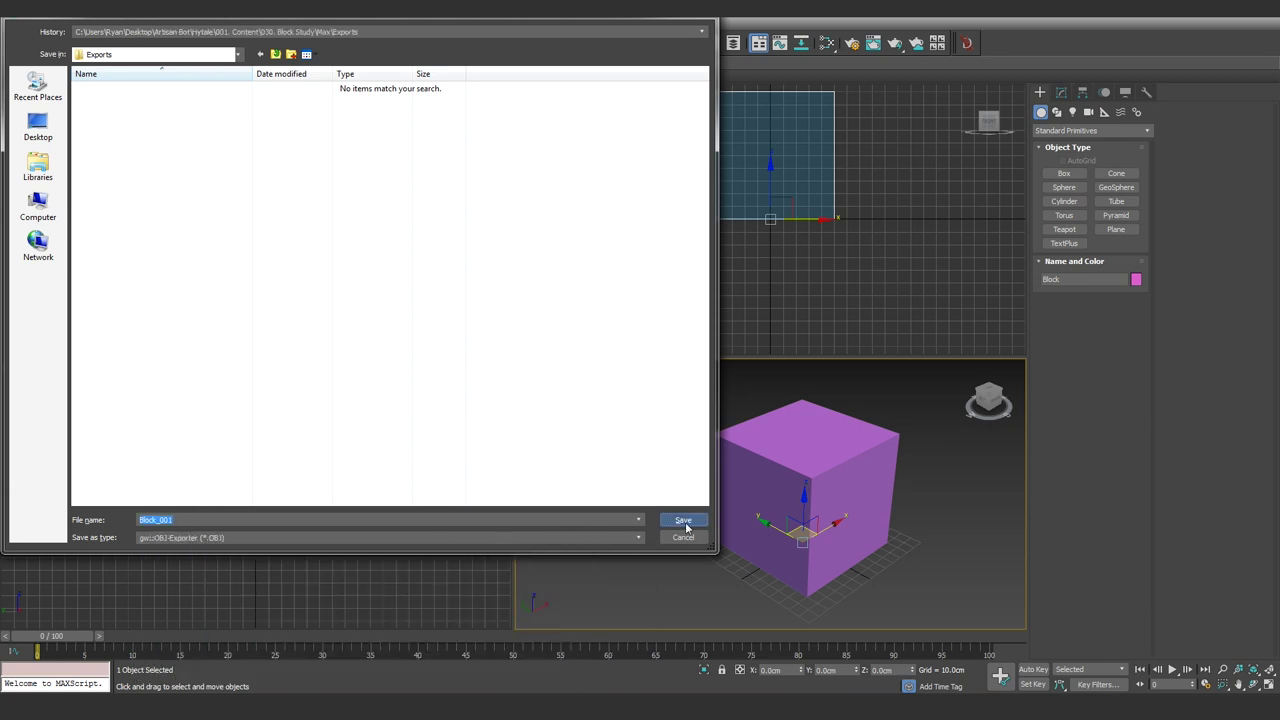
Include normals and smoothing groups in the OBJ export, turn on normals optimization, and complete the export
click(560, 337)
click(560, 348)
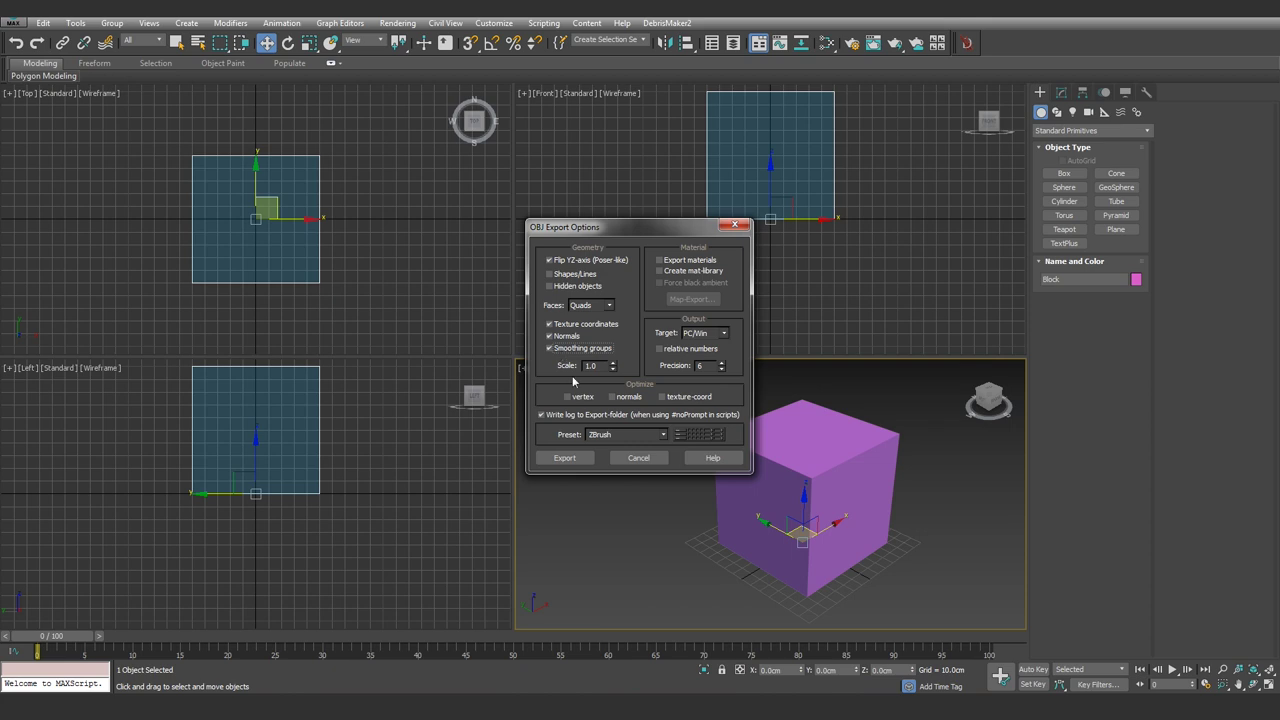
click(612, 397)
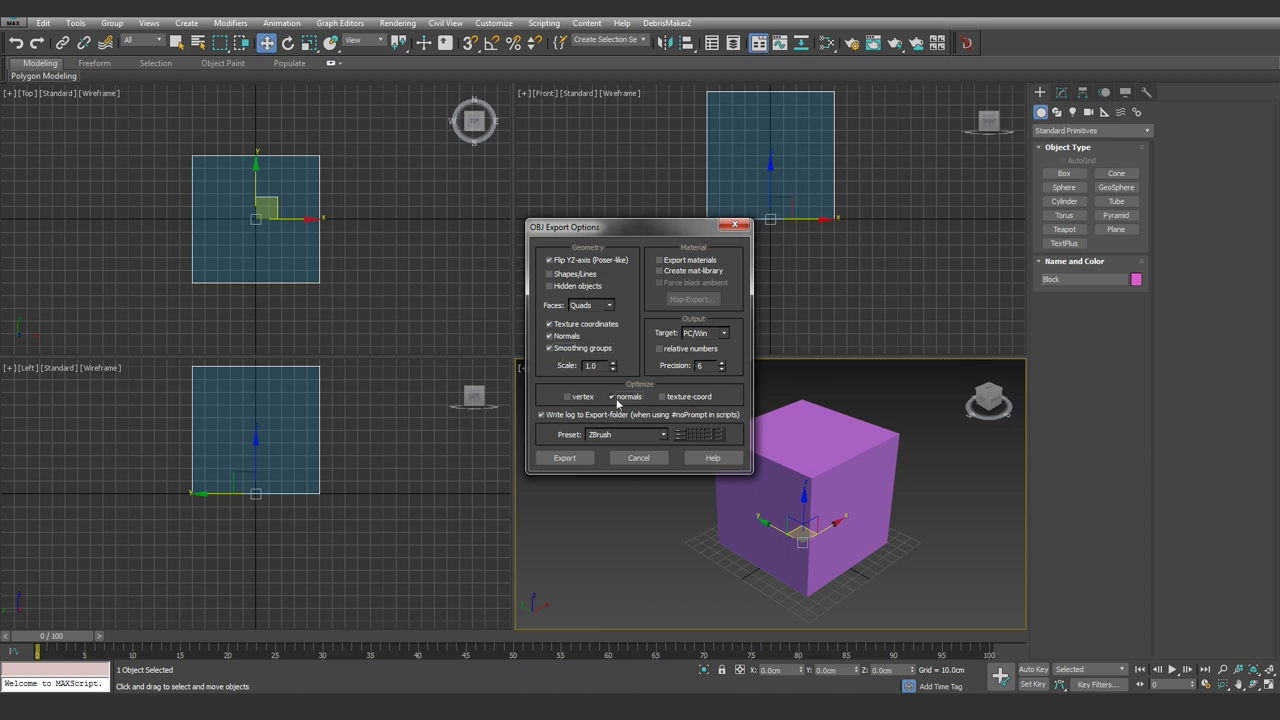
click(566, 458)
click(777, 456)
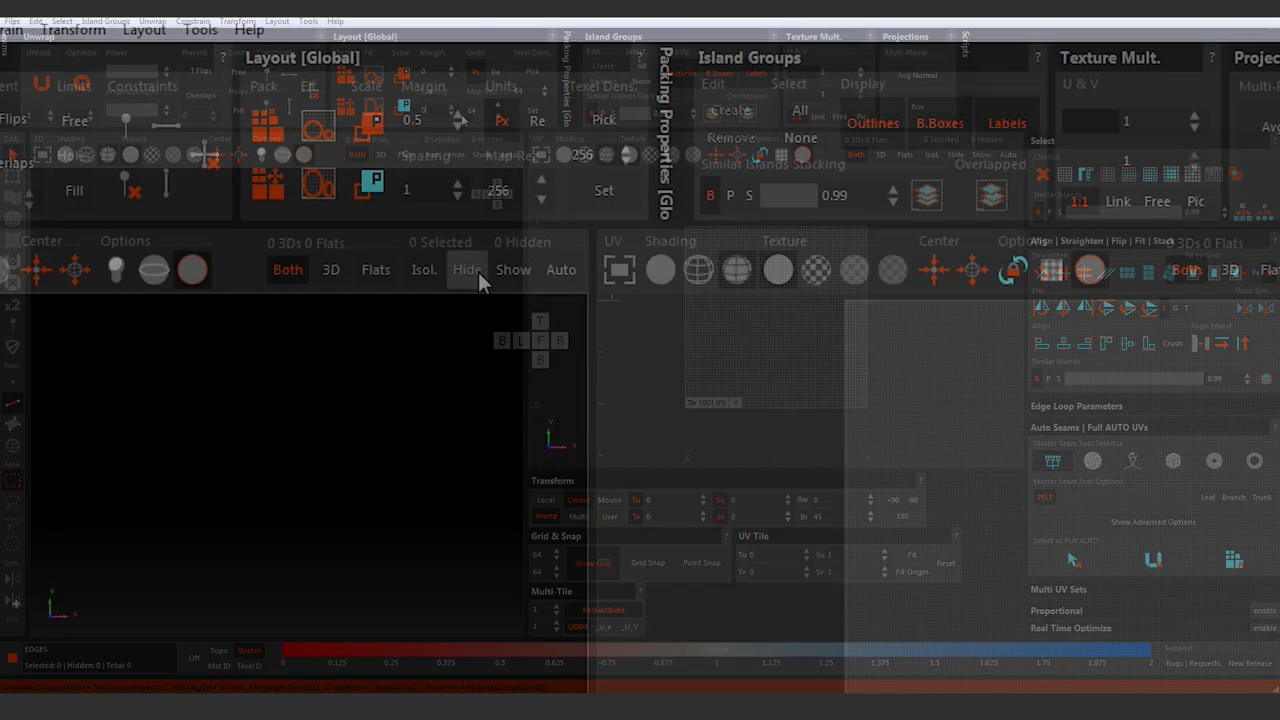
In RizomUV, set the layout margin and spacing to 0 and the map resolution to 64
text(0)
double_click(411, 190)
text(0)
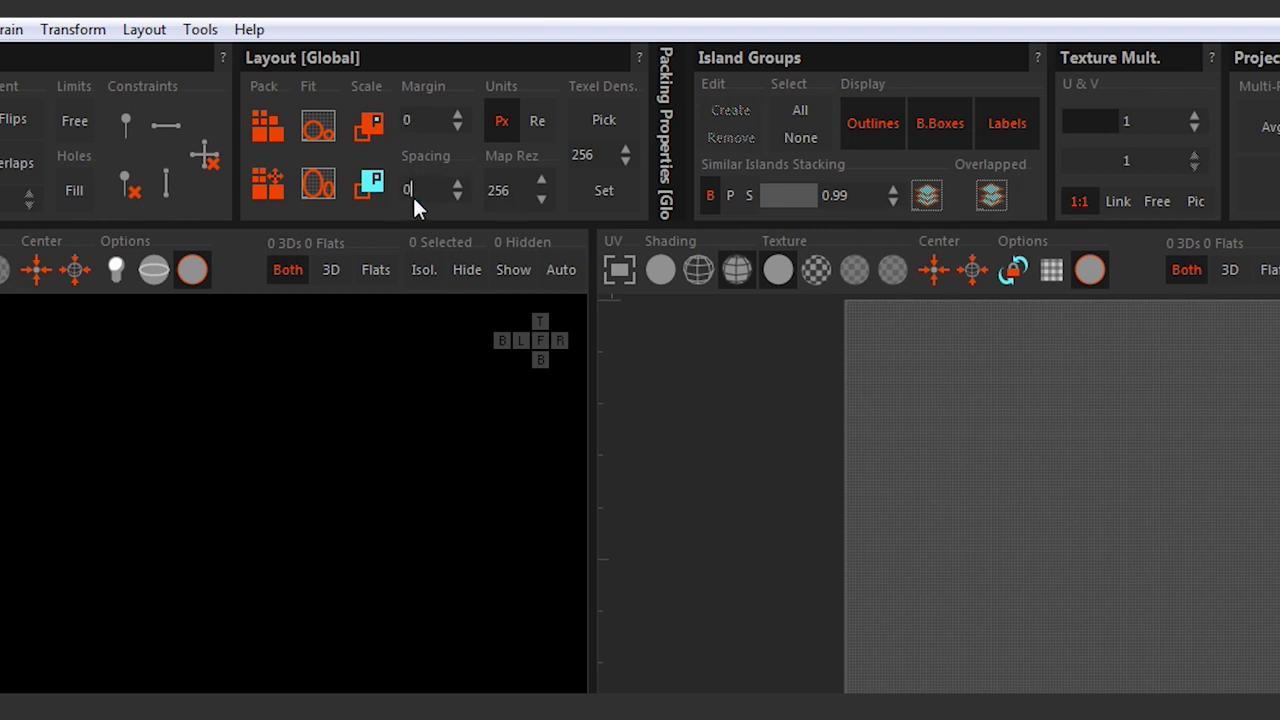
drag(513, 188, 485, 190)
text(64)
key(Return)
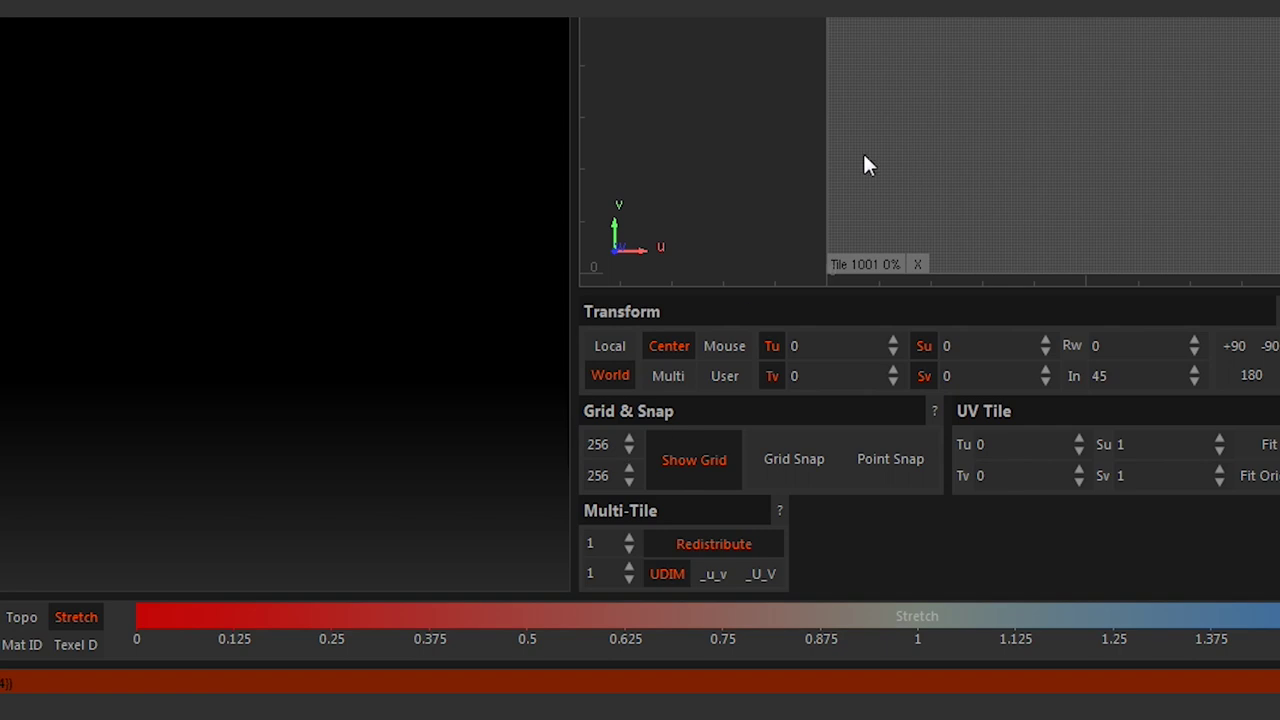
Set the UV grid subdivisions to 64 in both the U and V directions
double_click(599, 446)
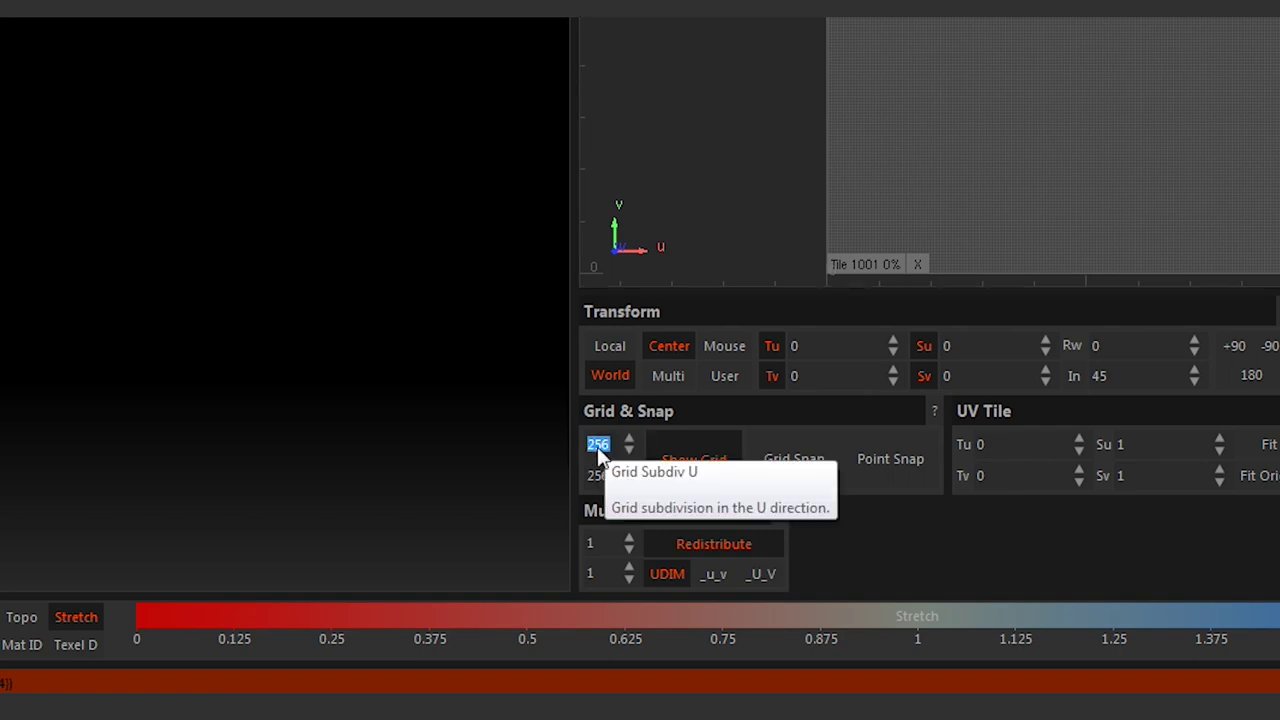
text(64)
double_click(606, 474)
text(64)
key(Return)
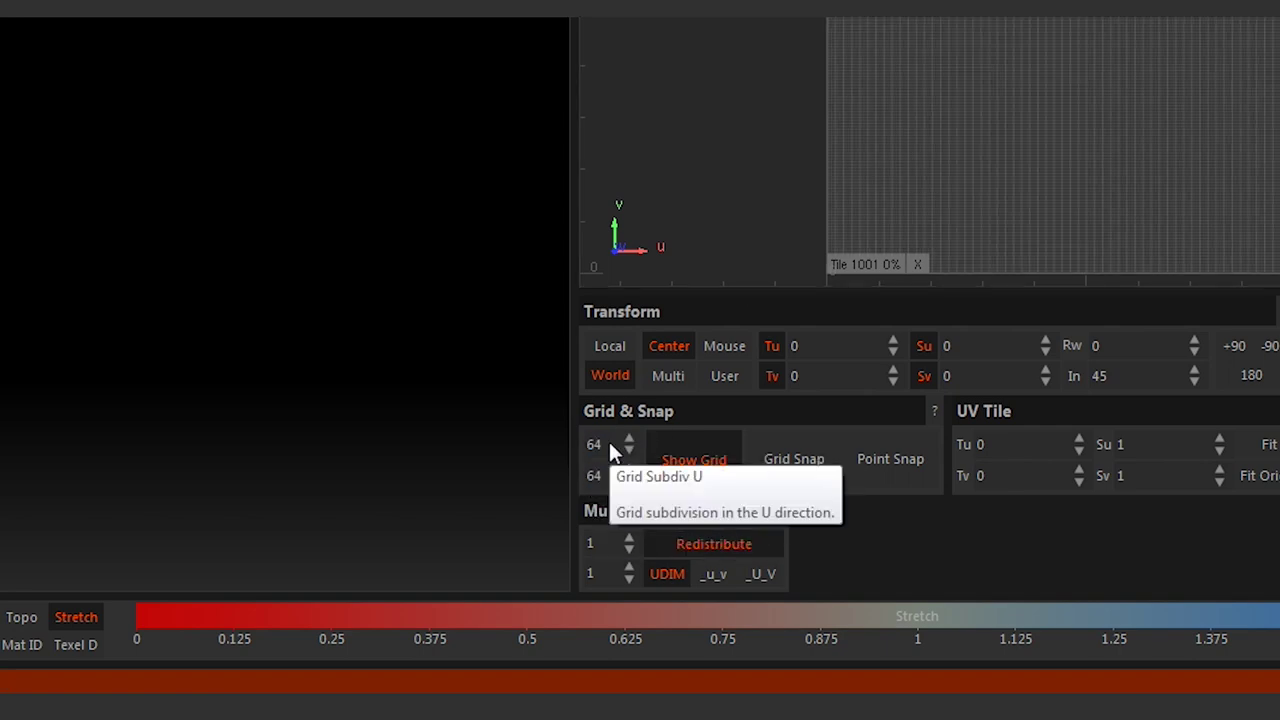
Load the Block_001 model from the Exports folder
click(12, 21)
click(25, 36)
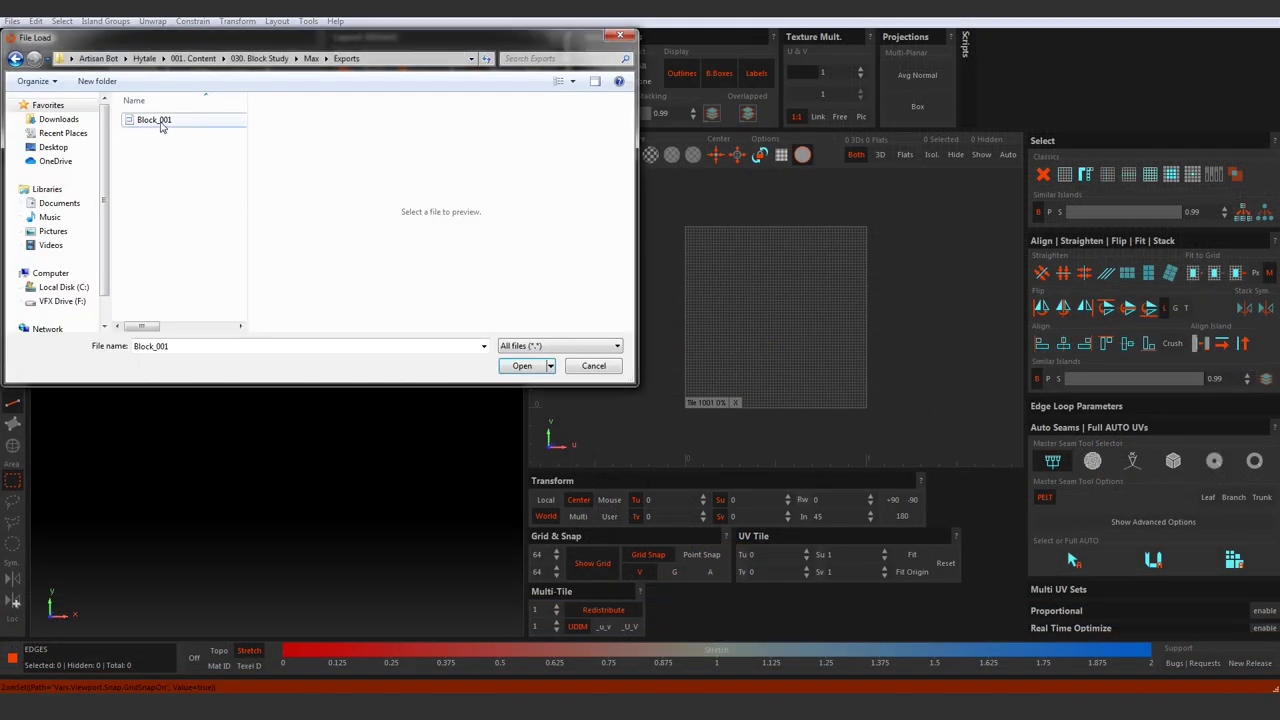
double_click(158, 121)
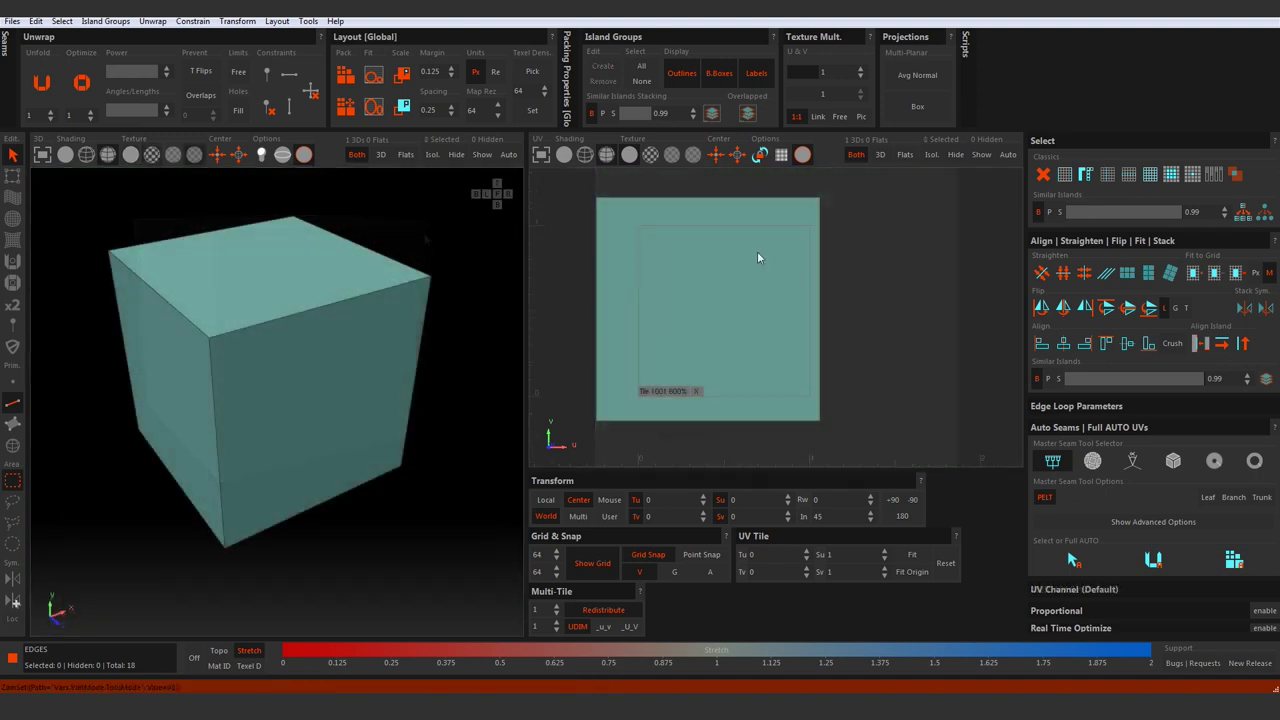
Automatically cut, unwrap and pack the cube's faces using the Box seam method
click(757, 258)
drag(872, 425, 872, 428)
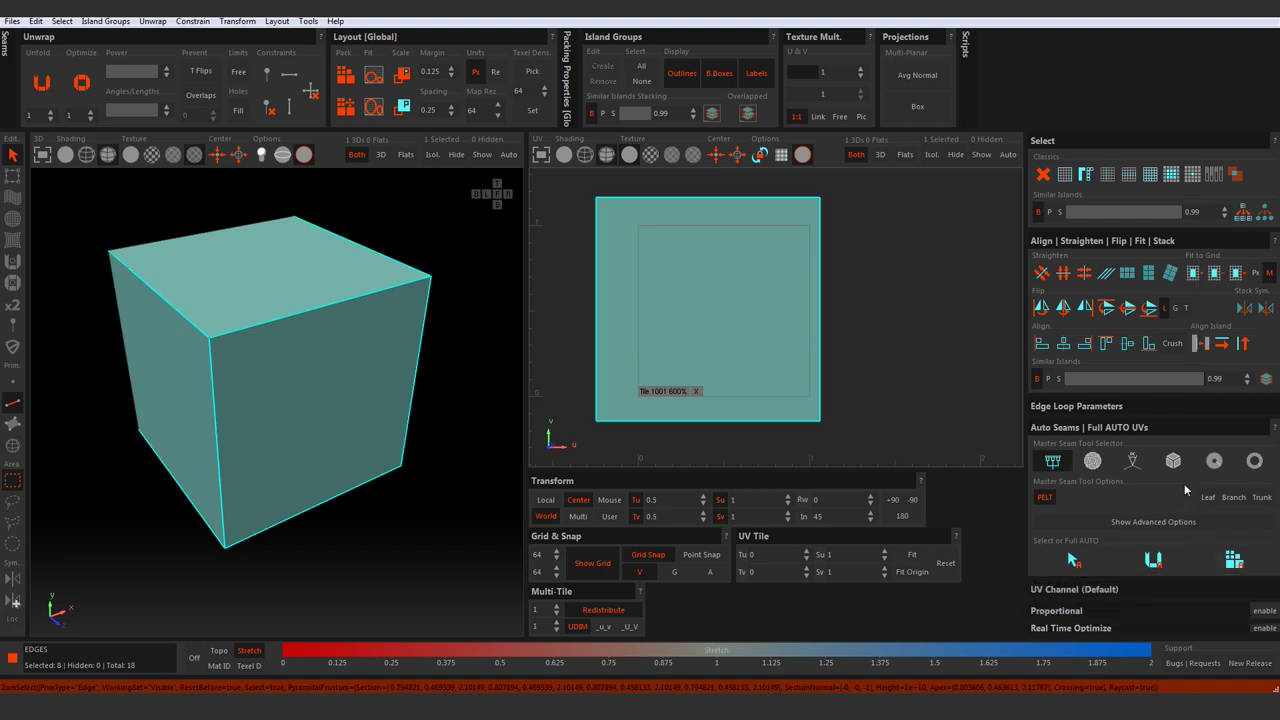
click(1170, 460)
click(1170, 591)
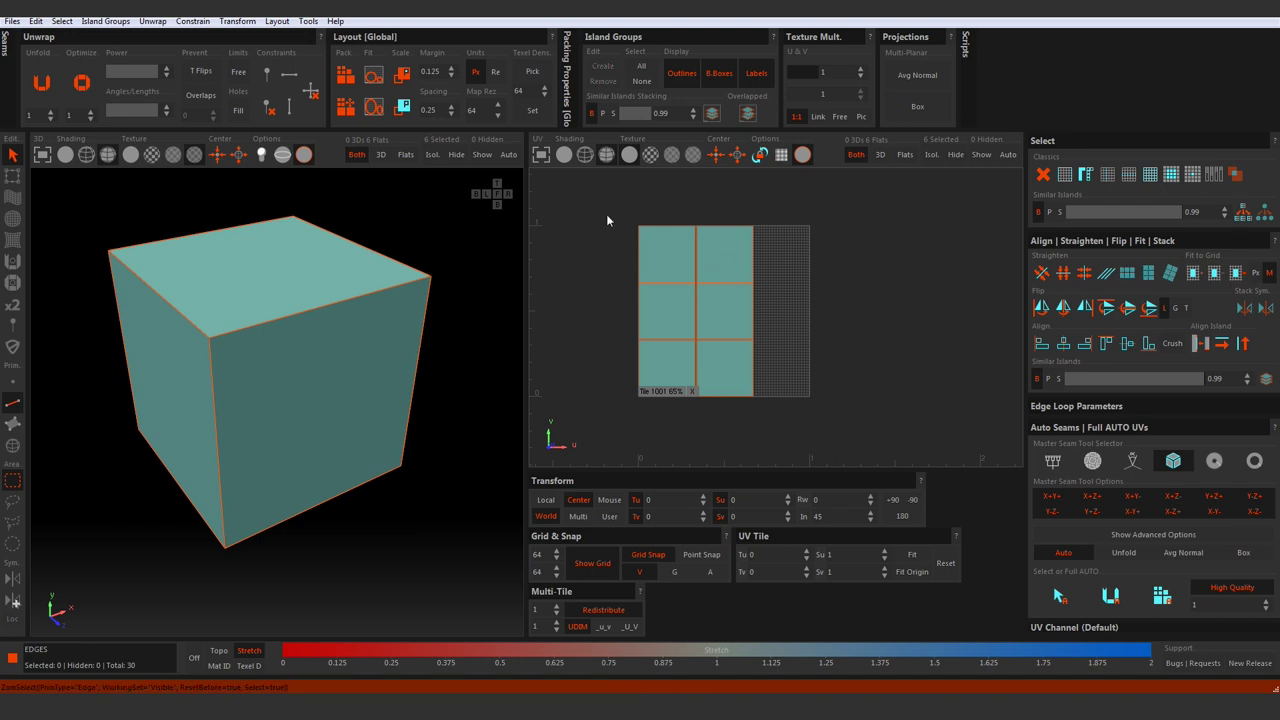
Move the UV islands of the cube's top and bottom faces outside the UV tile, one above the other
click(343, 262)
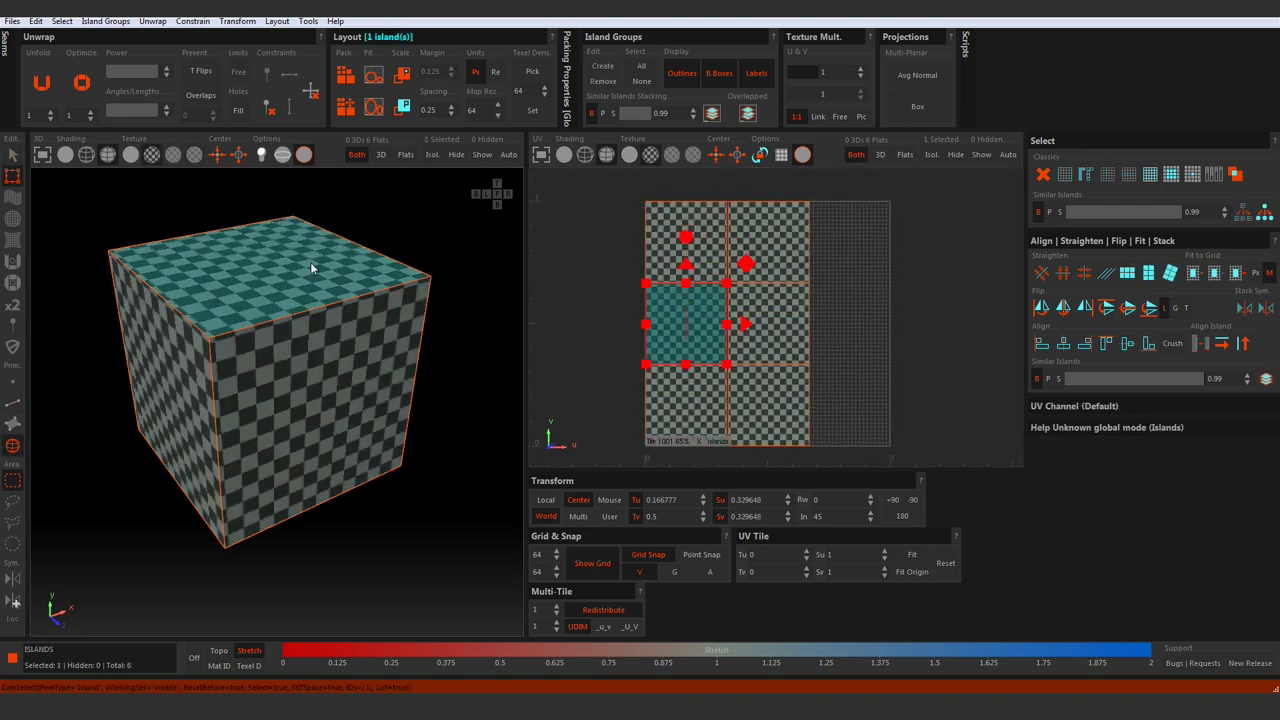
drag(698, 305, 595, 220)
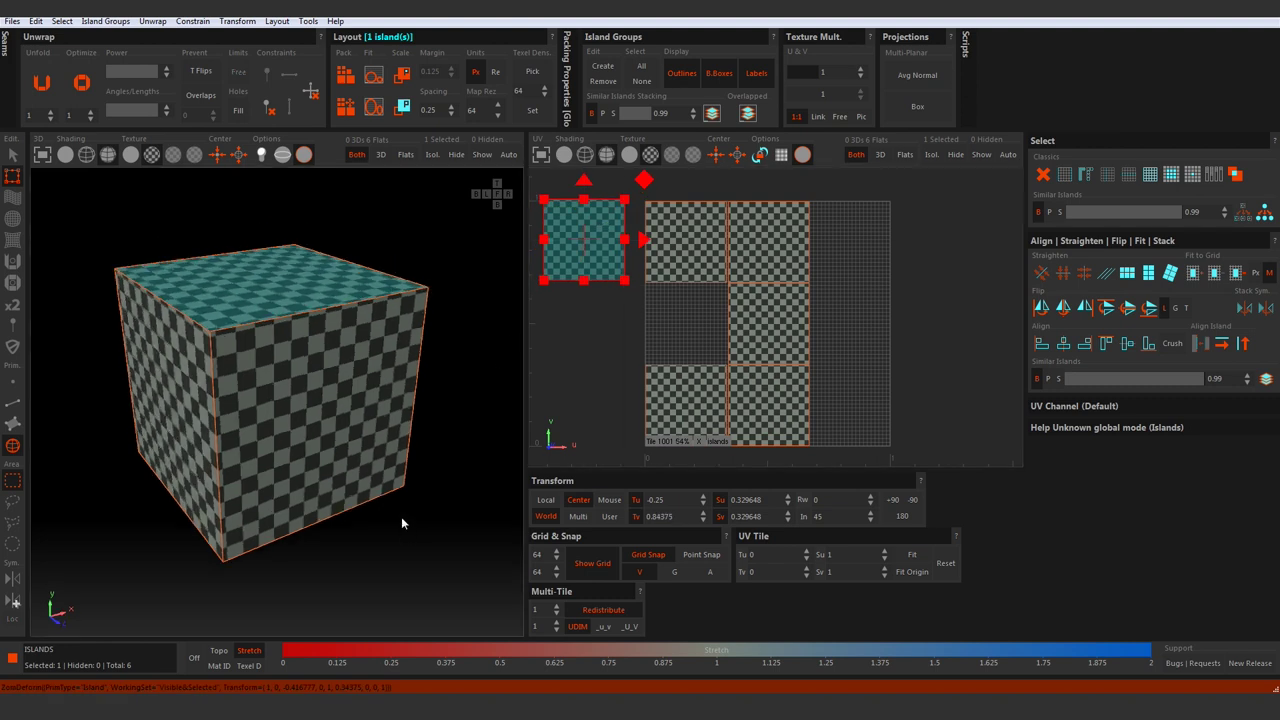
middle_drag(401, 516, 401, 404)
click(257, 628)
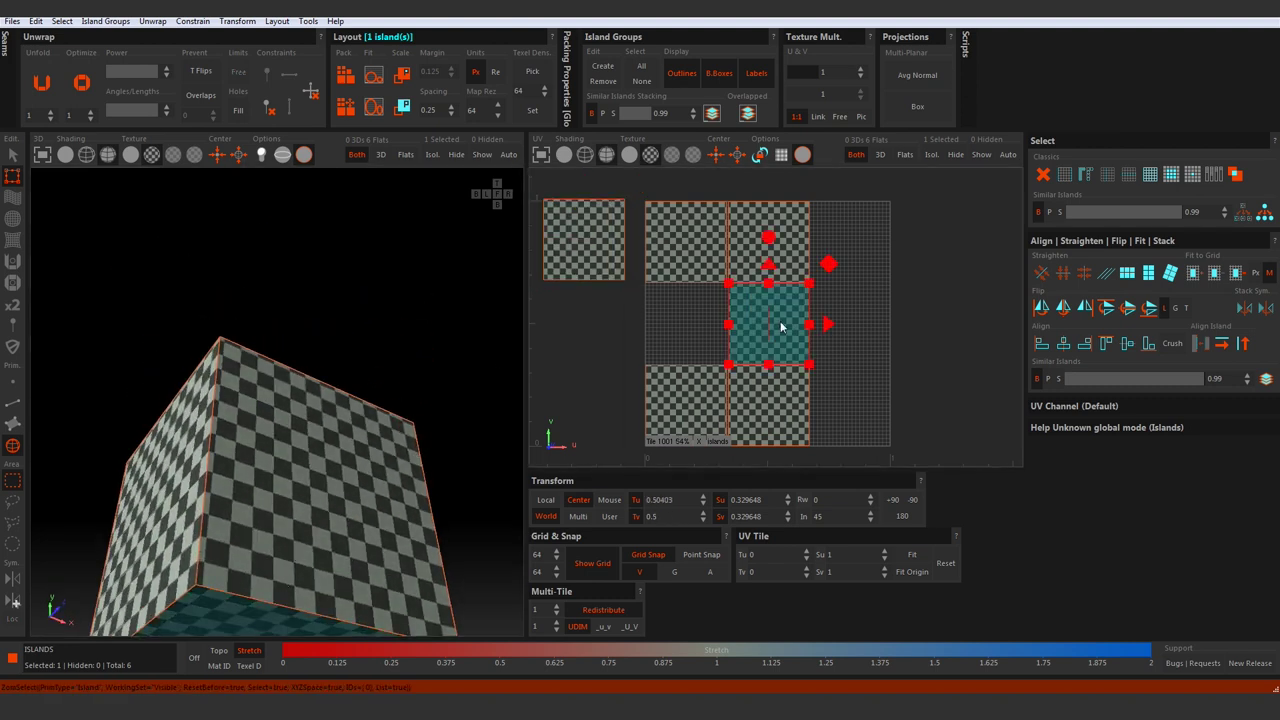
drag(782, 327, 596, 331)
Stack the four side-face islands remaining in the UV tile on top of one another
drag(862, 202, 817, 243)
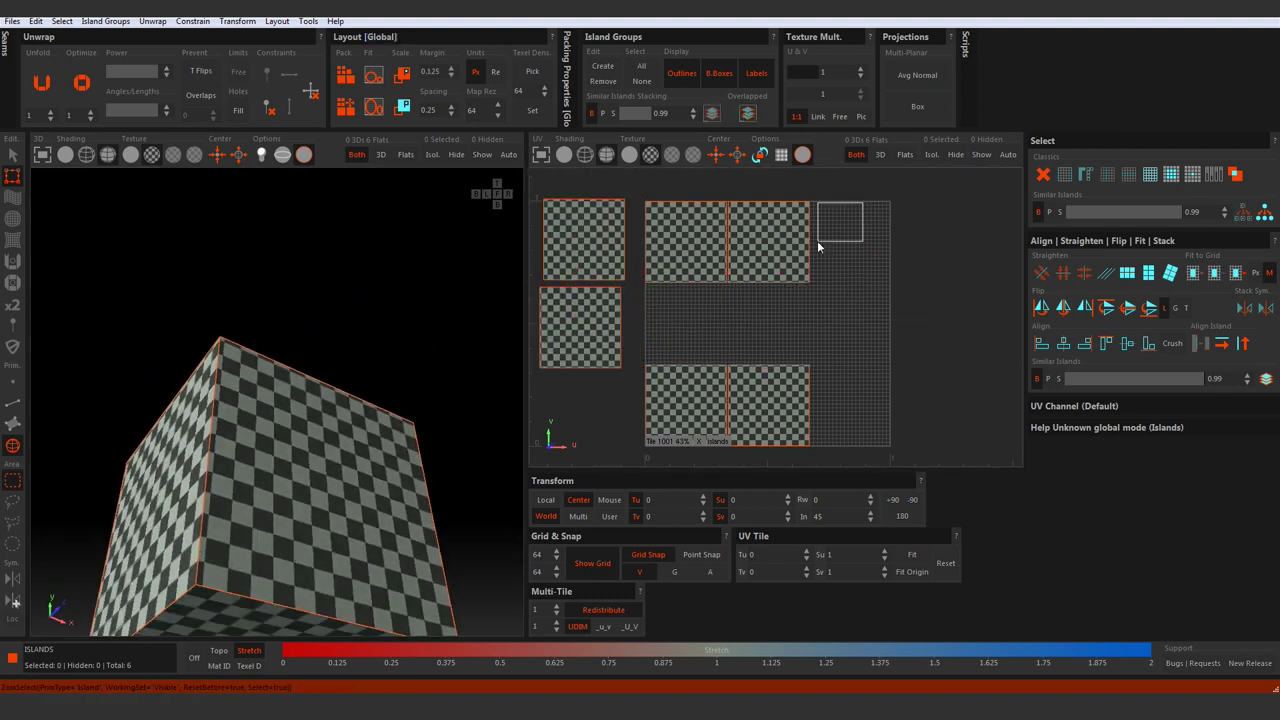
drag(680, 436, 681, 437)
click(715, 115)
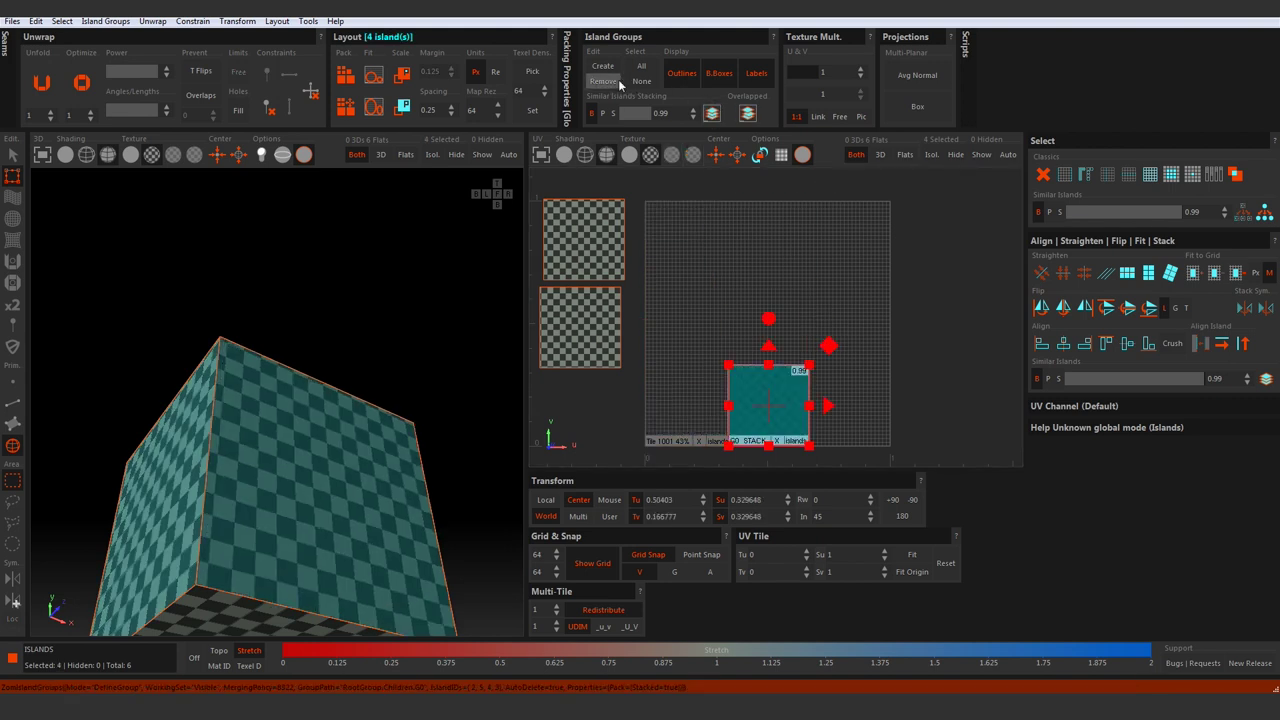
click(850, 302)
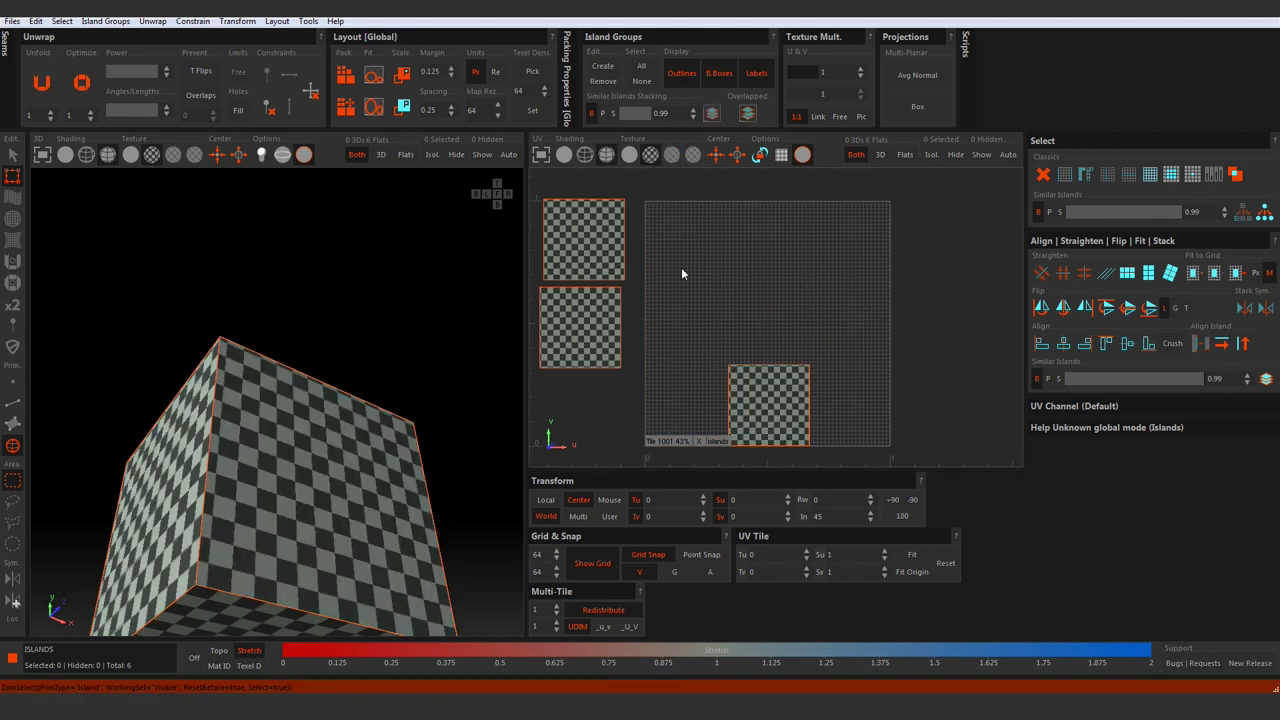
Move the top-face and bottom-face islands back into the UV tile along its left edge, top face uppermost
click(578, 235)
drag(592, 211, 691, 214)
click(611, 333)
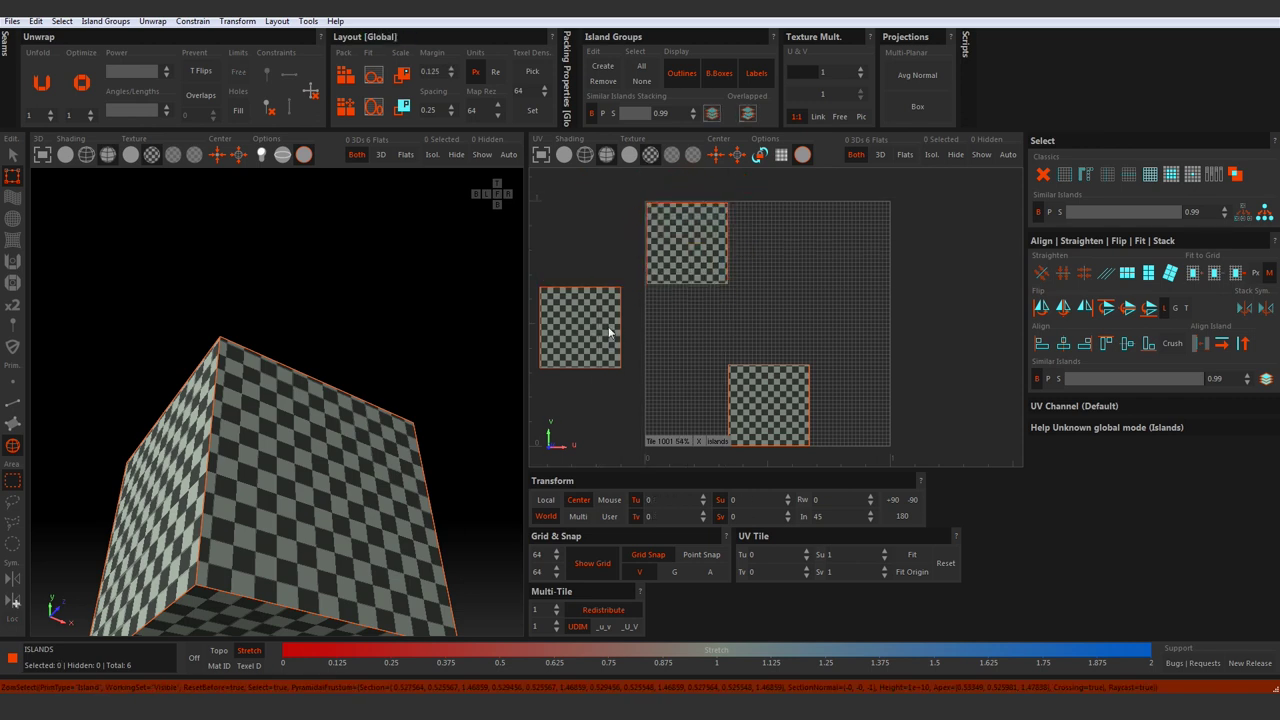
drag(610, 333, 717, 333)
click(638, 212)
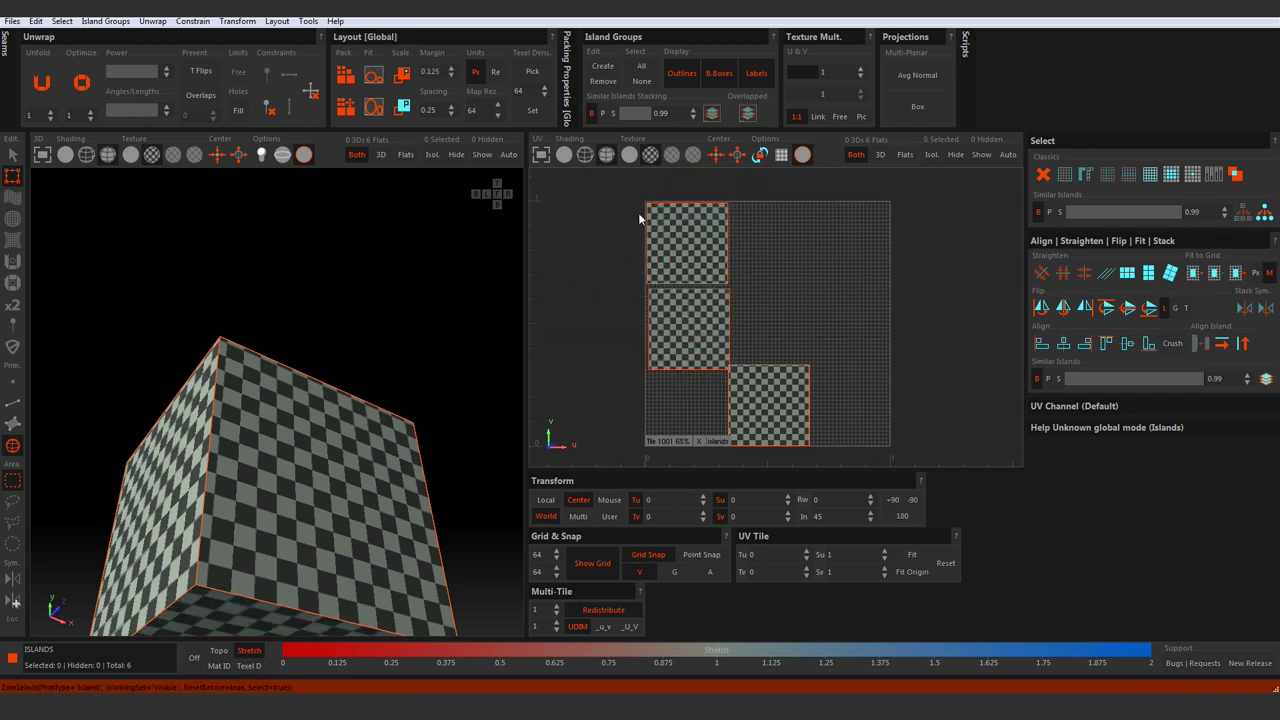
Enlarge the top-face island to about 0.47 of the tile and fit it to the grid in the tile's upper-left corner
scroll(690, 219, up, 5)
click(777, 258)
drag(790, 427, 866, 511)
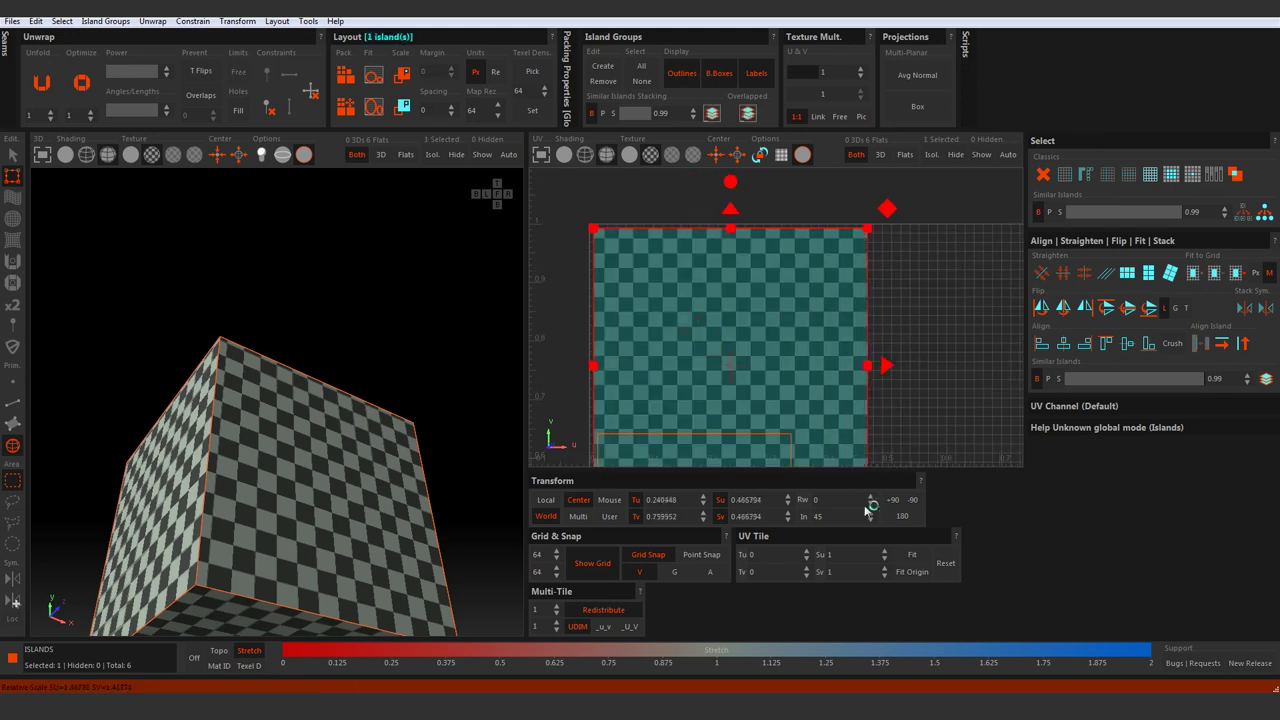
click(588, 228)
click(690, 300)
click(1237, 273)
click(914, 350)
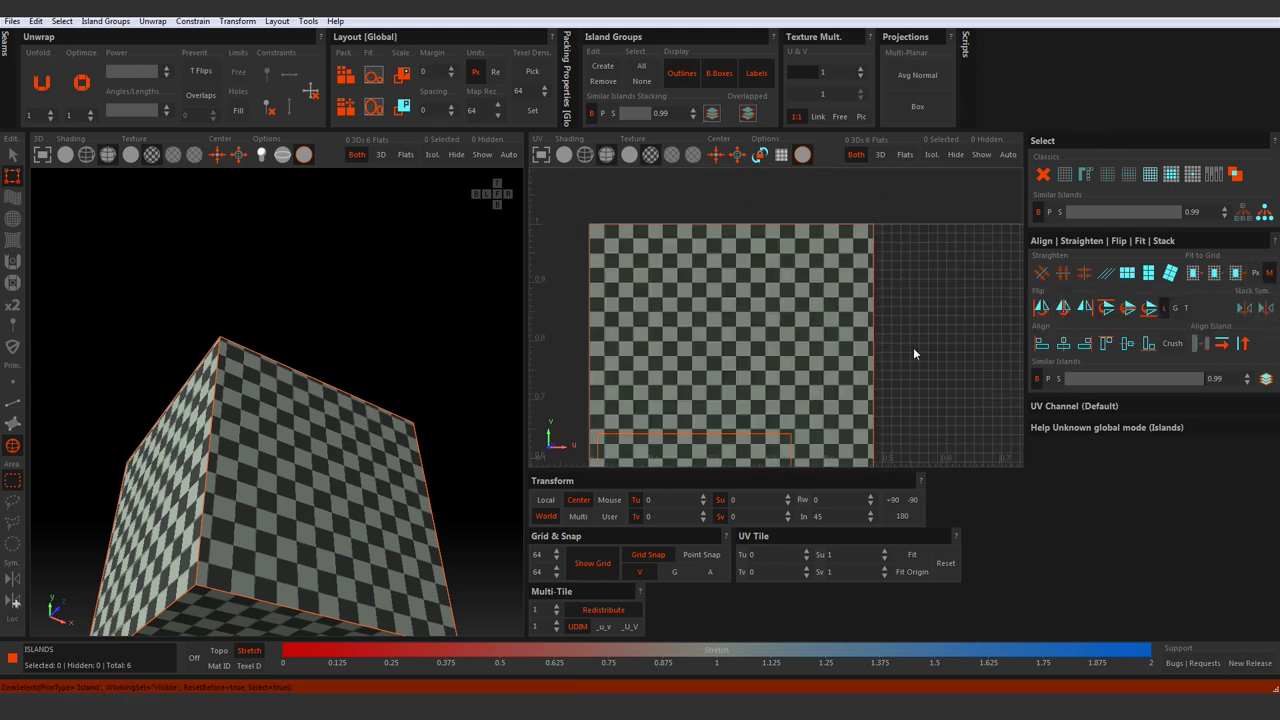
Enlarge another face island to about 0.484 of the tile, fit it to the grid, and place it in the tile's upper-right corner
scroll(914, 350, down, 3)
alt+middle_drag(930, 398, 803, 327)
scroll(795, 323, down, 1)
click(621, 436)
drag(621, 436, 614, 284)
drag(711, 336, 776, 401)
click(1237, 275)
drag(682, 229, 897, 226)
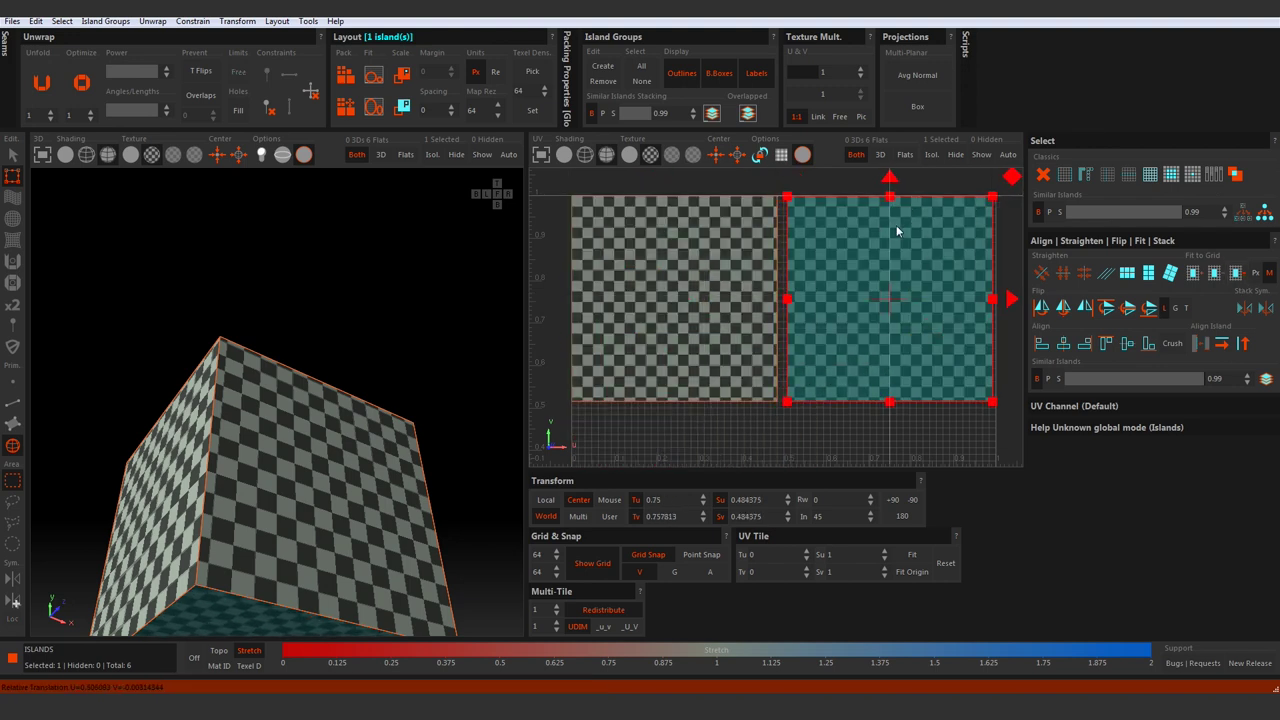
Stretch the upper-left and upper-right islands so their edges meet on the tile's centre lines
click(725, 310)
drag(777, 402, 784, 409)
click(850, 345)
drag(791, 401, 784, 409)
click(769, 361)
click(806, 414)
Move the remaining island into the tile's lower-left quarter and stretch it to fill that quarter
scroll(806, 403, down, 3)
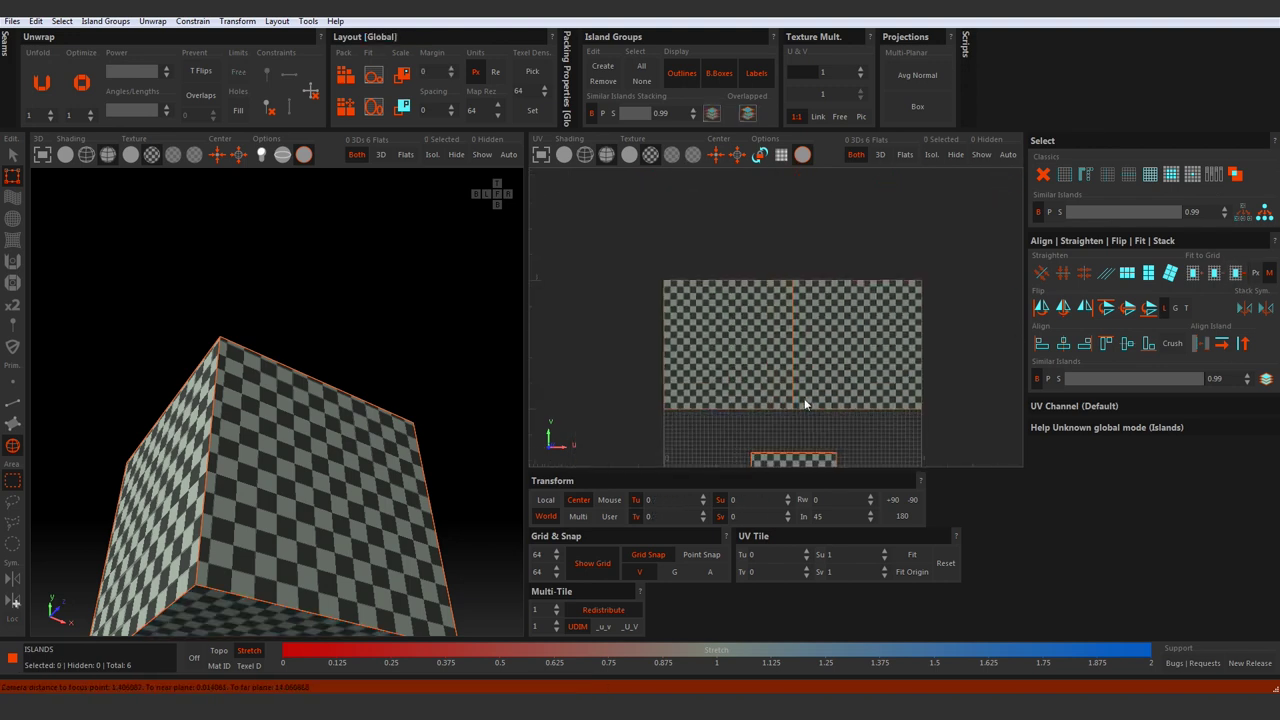
alt+middle_drag(806, 403, 815, 302)
drag(866, 445, 717, 307)
drag(777, 319, 751, 322)
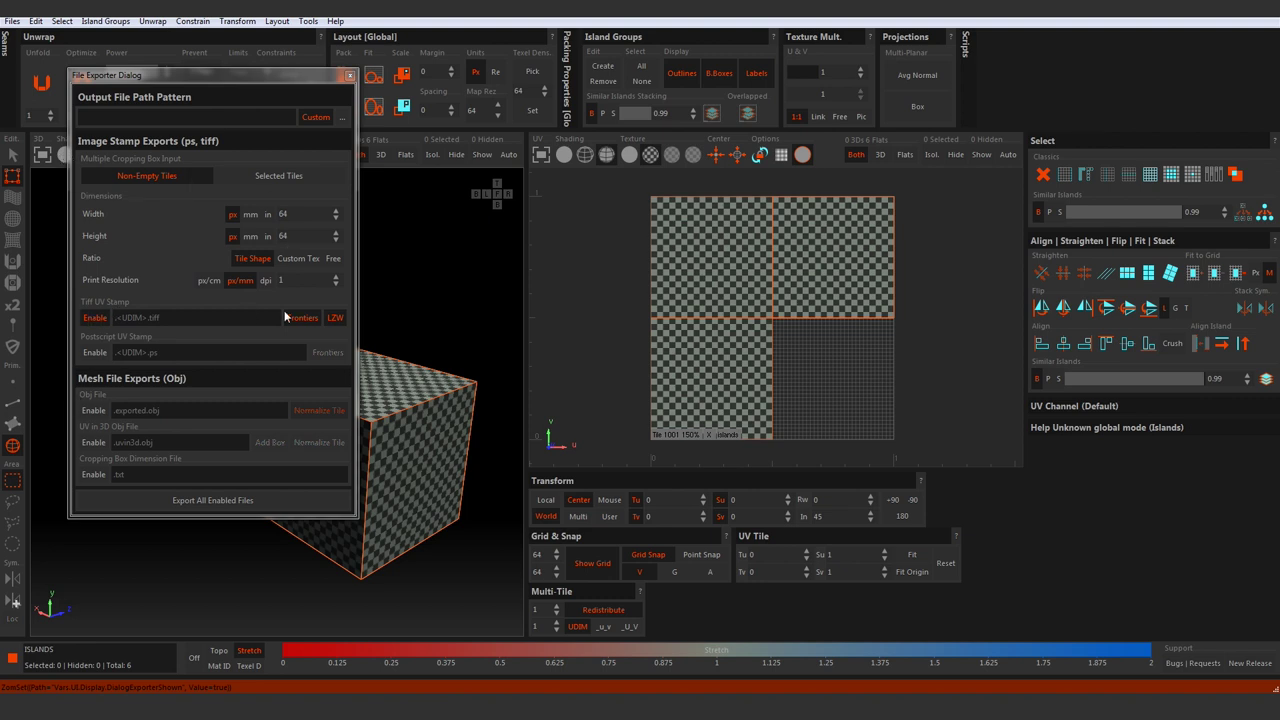
Set the output file for the UV stamp export to UV_Texture in the Exports folder
click(343, 117)
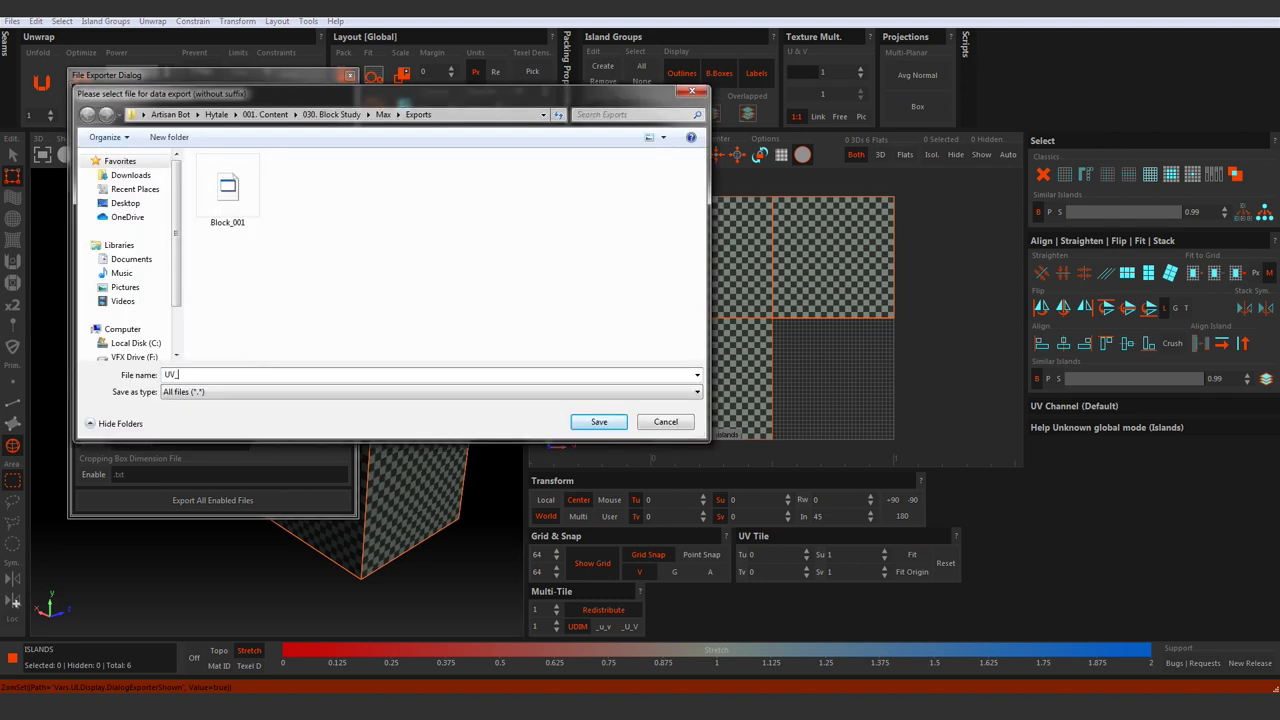
text(UV_Texture)
key(Return)
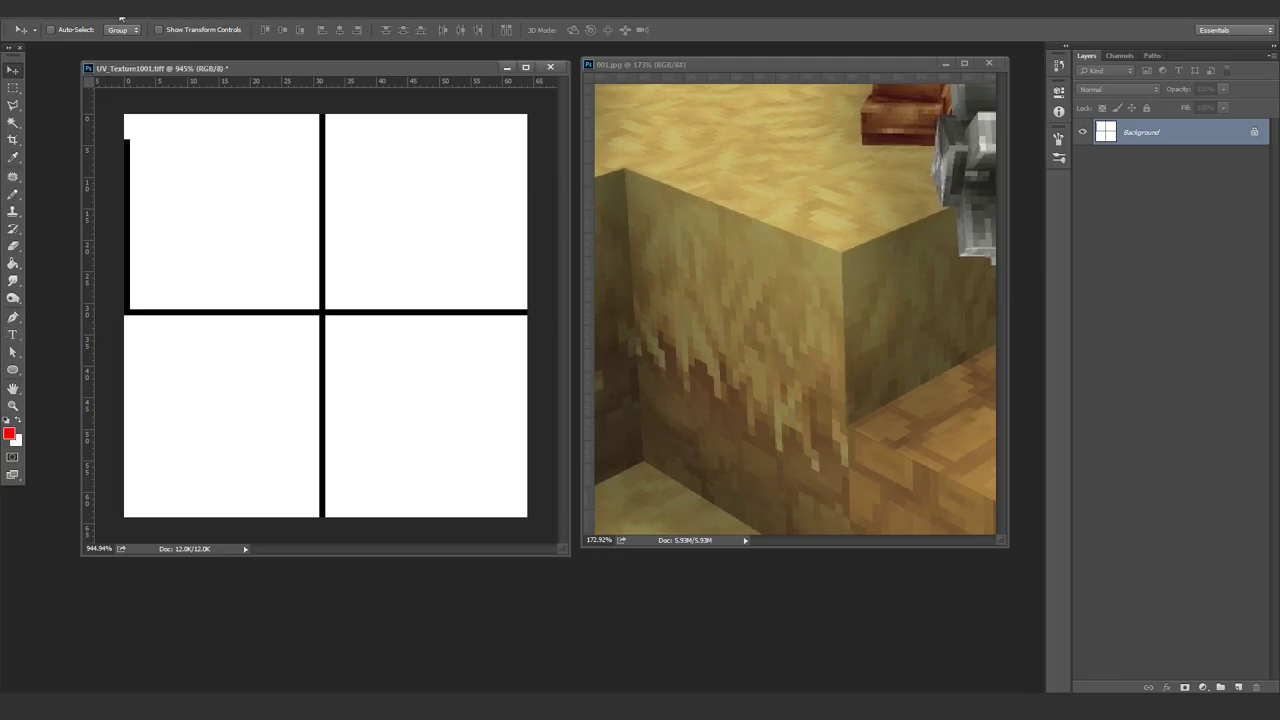
Switch to Photoshop and add an empty layer above the background of UV_Texture1001.tiff
click(120, 11)
mouse_move(150, 27)
click(348, 29)
key(Return)
Fill the upper-left and upper-right quarters with gold sampled from the block top in the reference image
key(m)
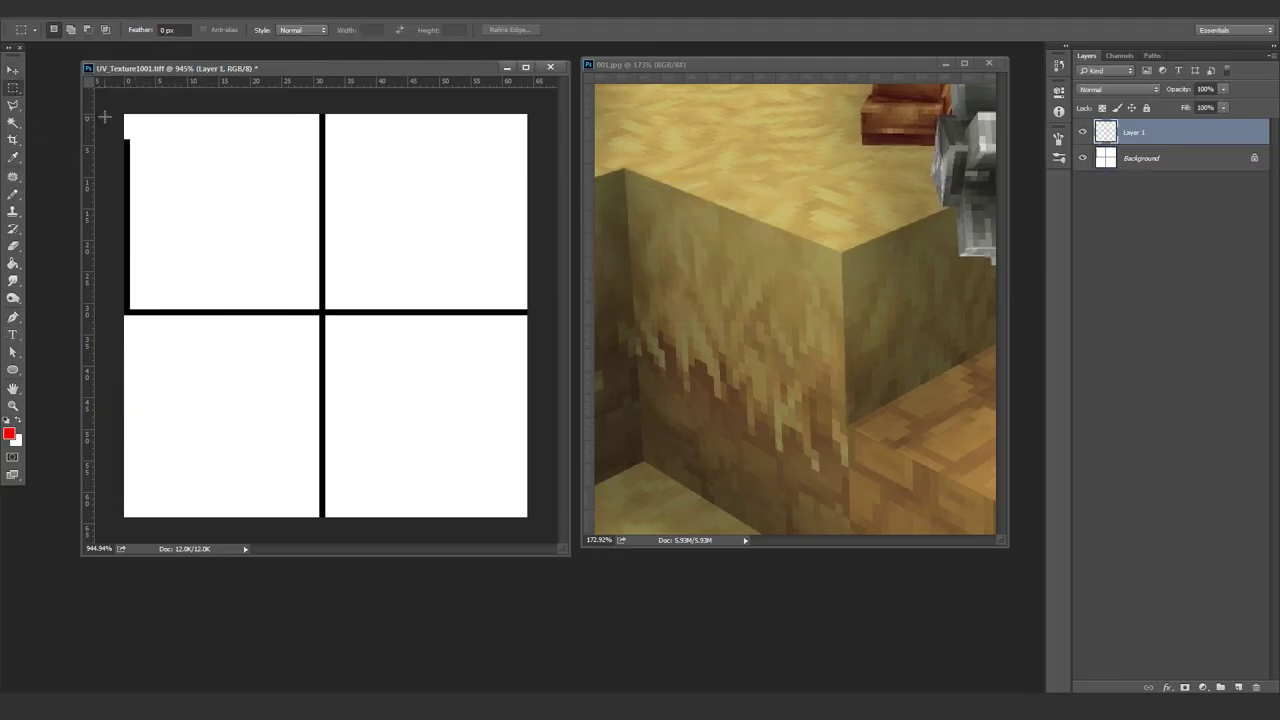
key(i)
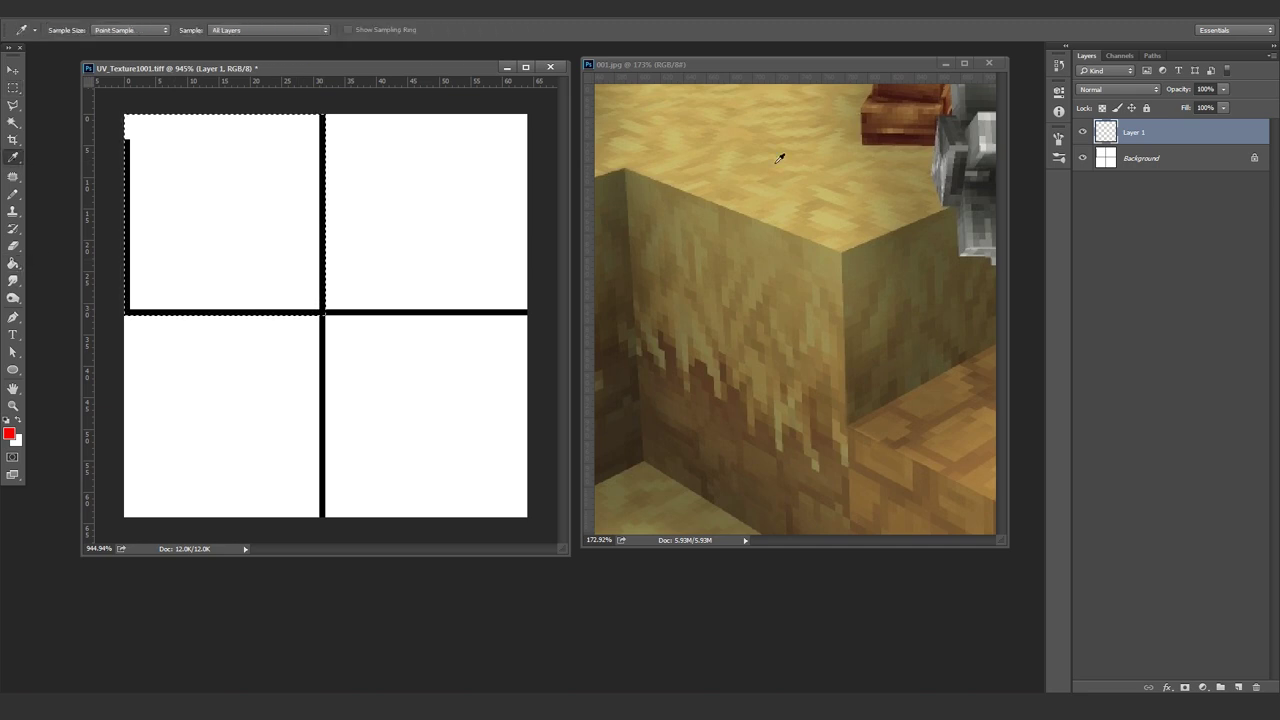
key(g)
key(alt+BackSpace)
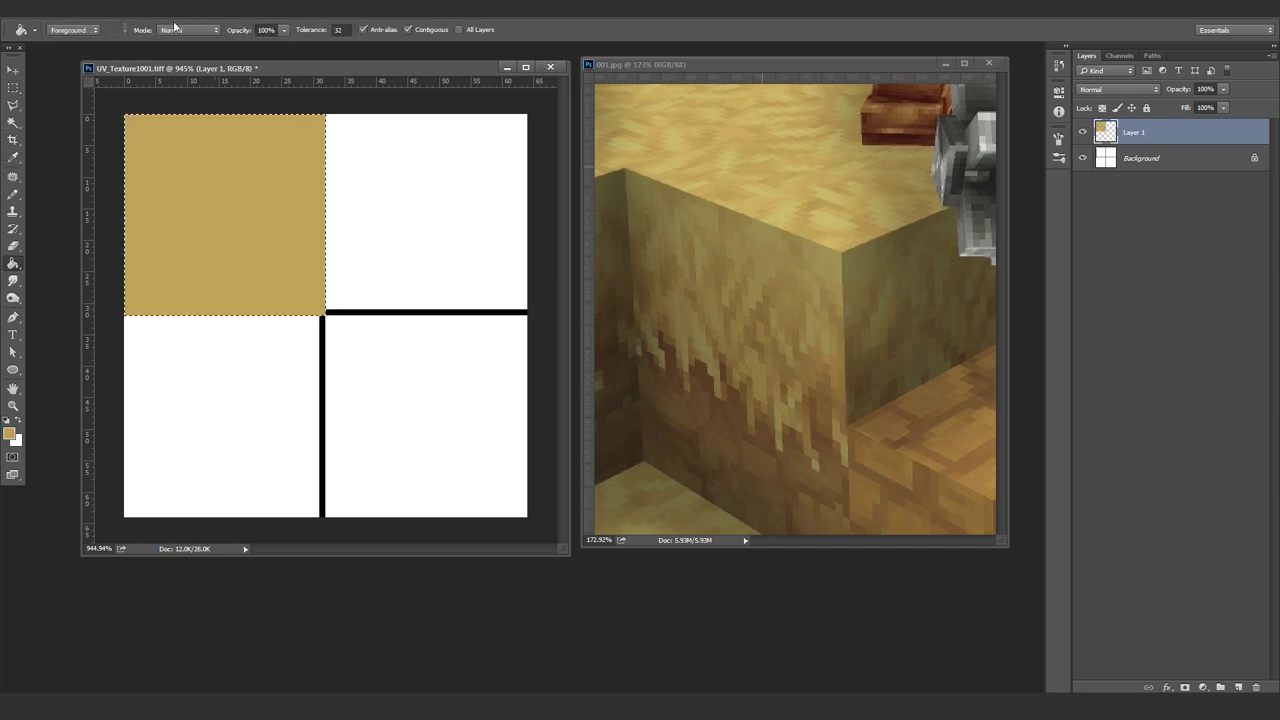
key(m)
key(g)
click(457, 194)
Fill the lower half of the upper-right quarter with dark brown sampled from the reference image, and clear the selection
click(10, 157)
key(m)
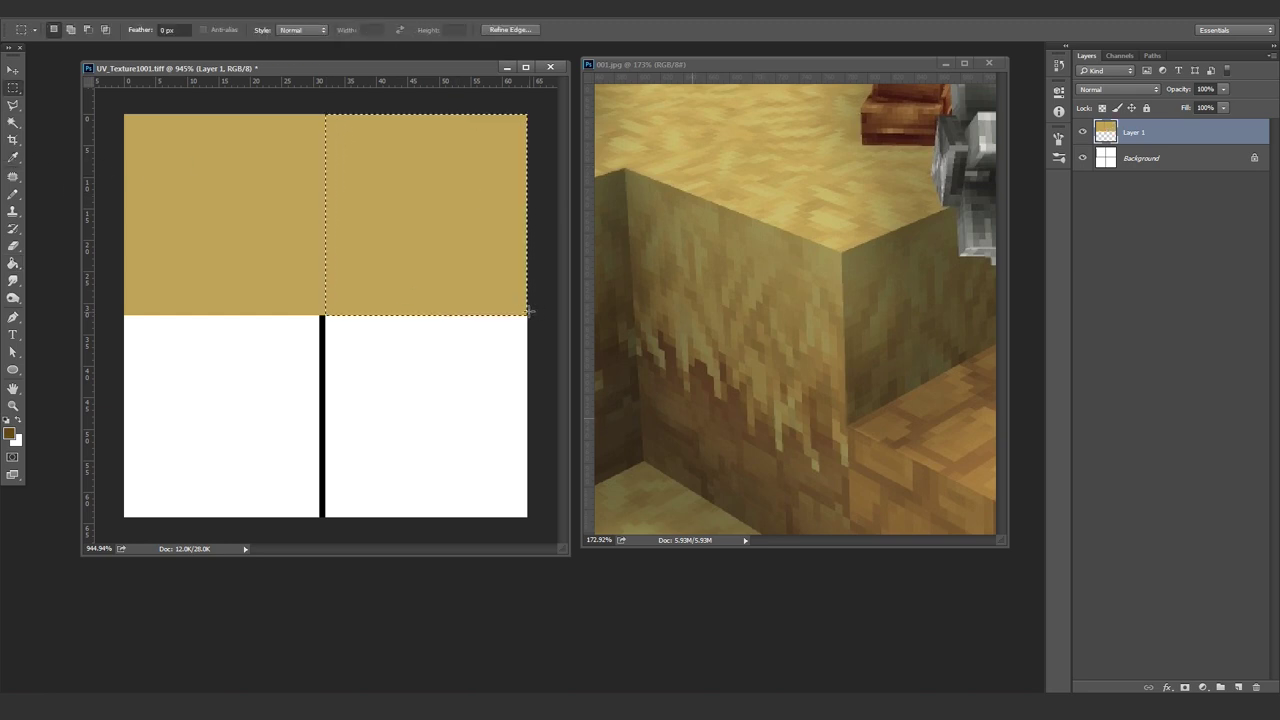
click(13, 264)
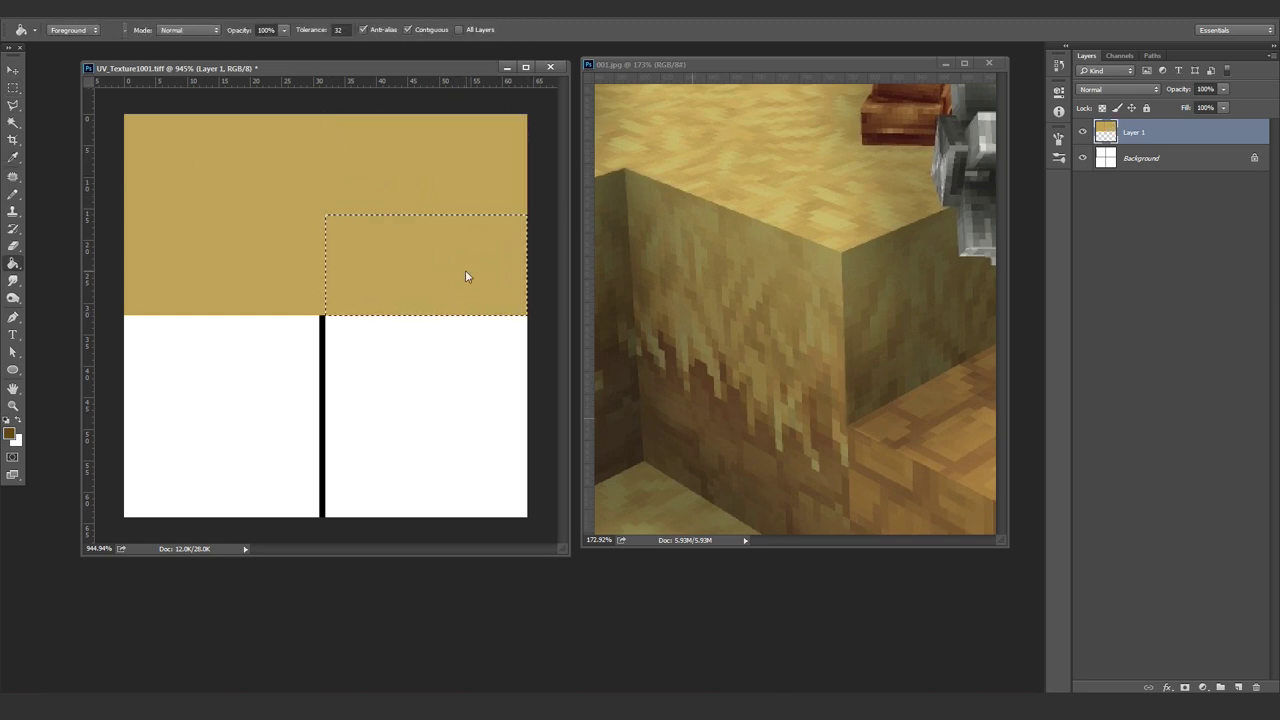
click(466, 274)
click(180, 11)
click(193, 35)
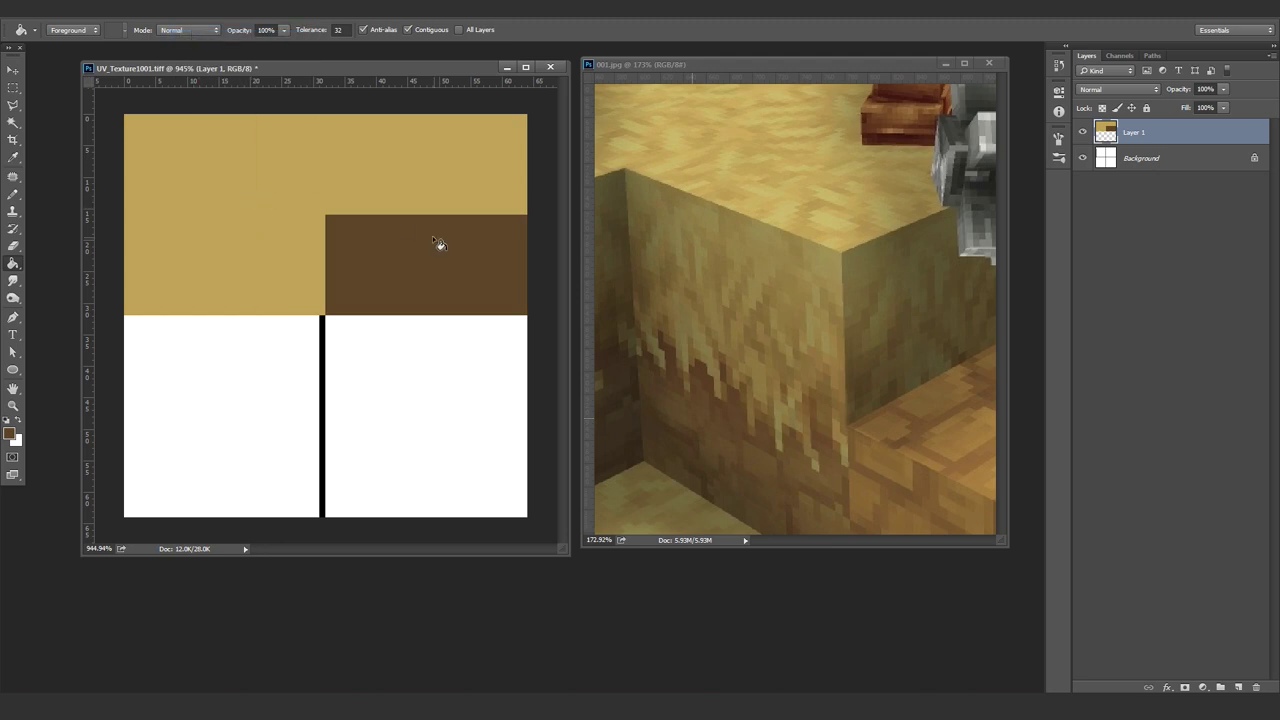
Fill the lower-left quarter with the same dark brown and clear the selection
key(m)
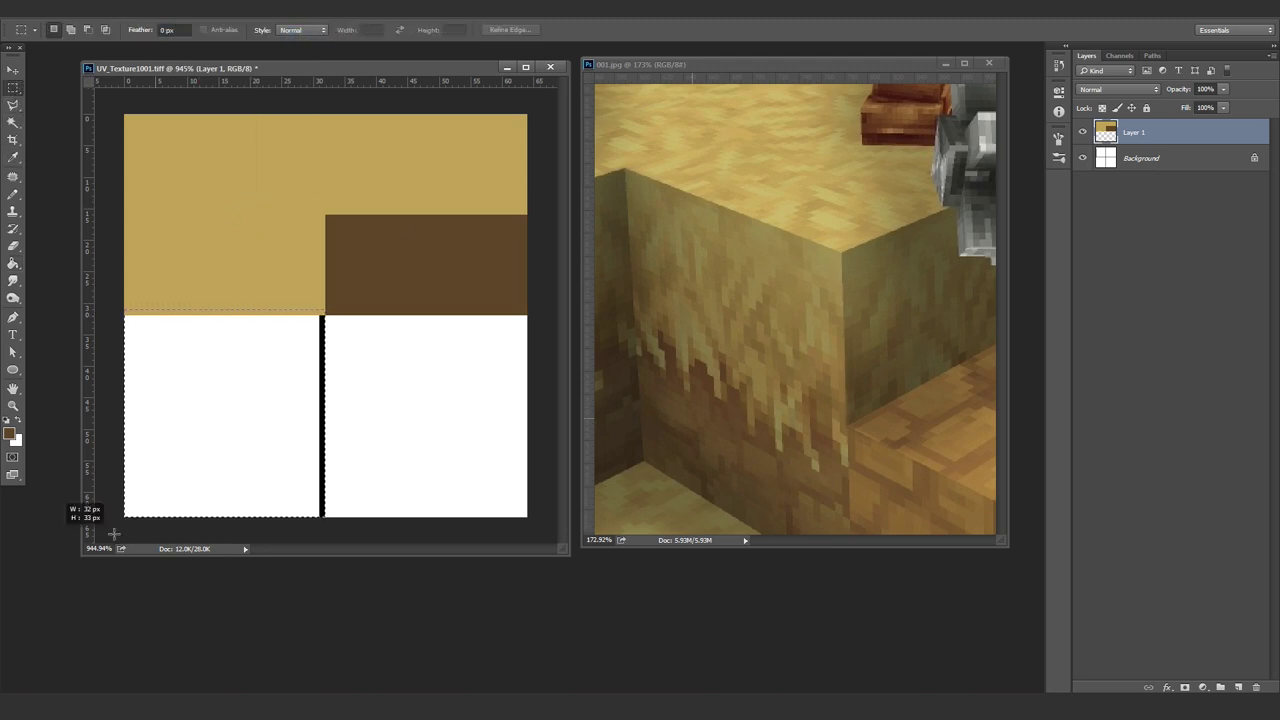
key(g)
click(243, 414)
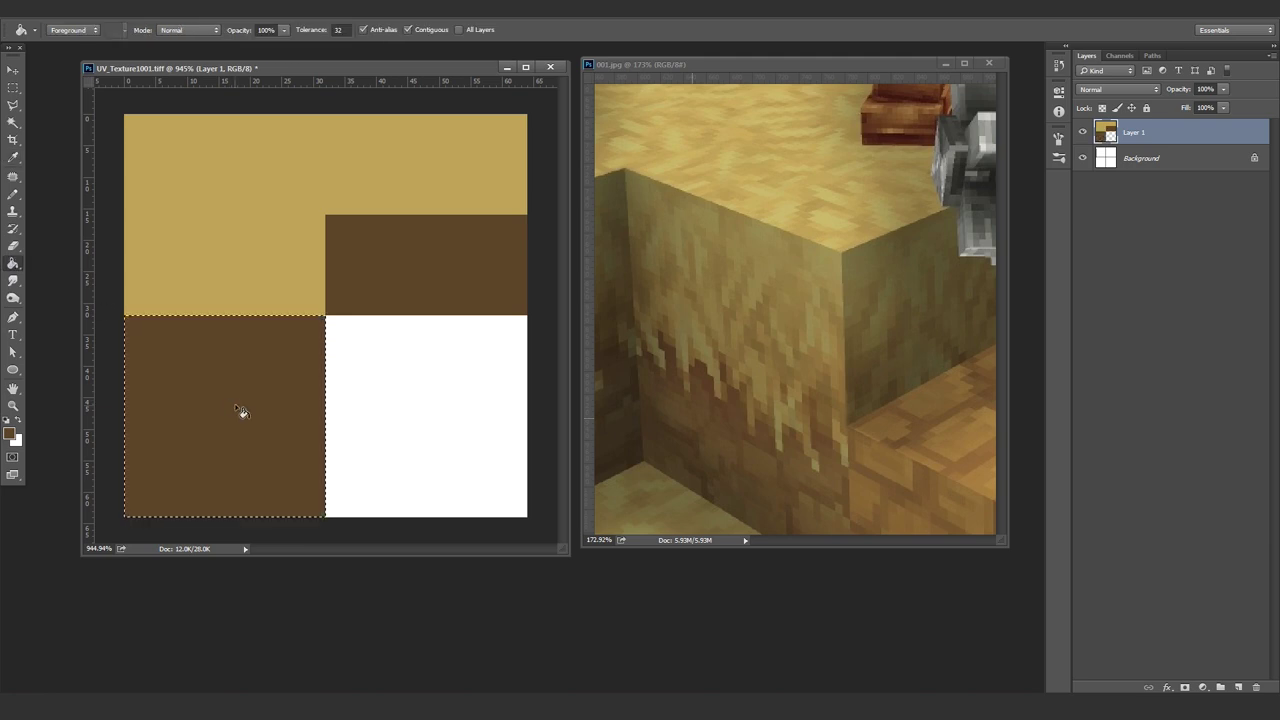
click(185, 8)
click(200, 34)
Save the texture as an LZW-compressed TIFF with its layers and view it on the block in Marmoset Toolbag
key(ctrl+s)
key(Return)
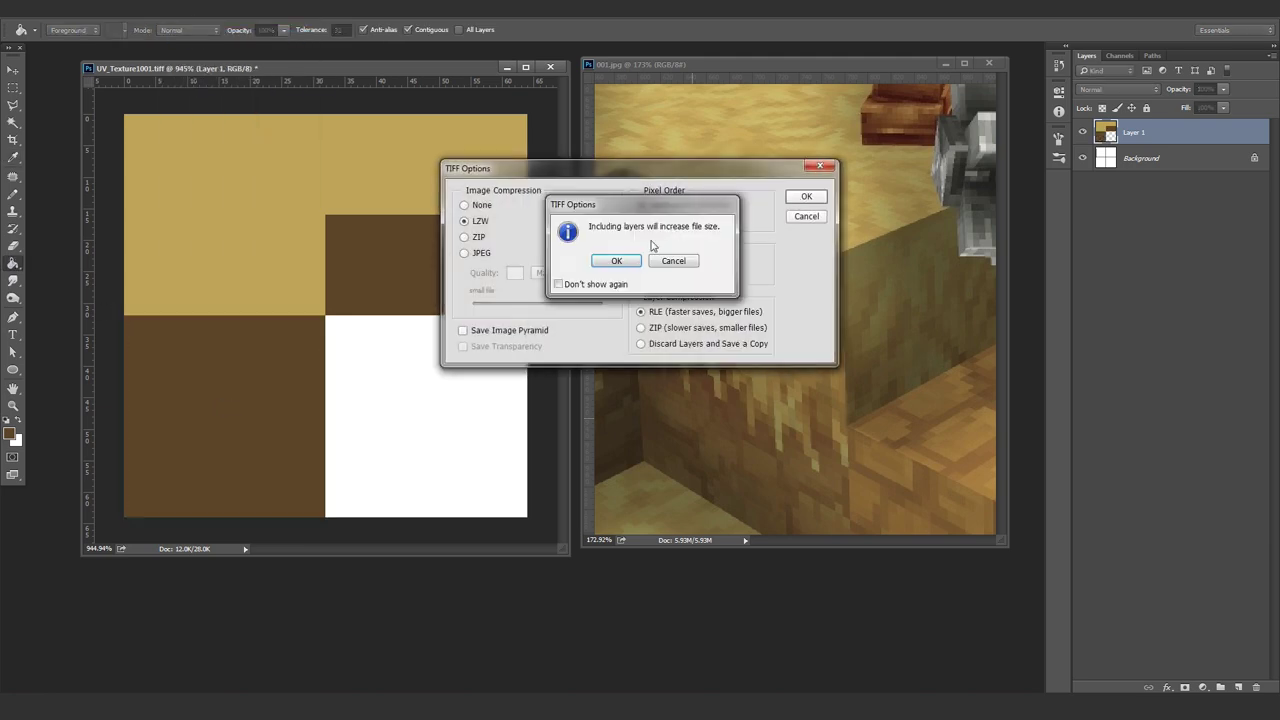
key(Return)
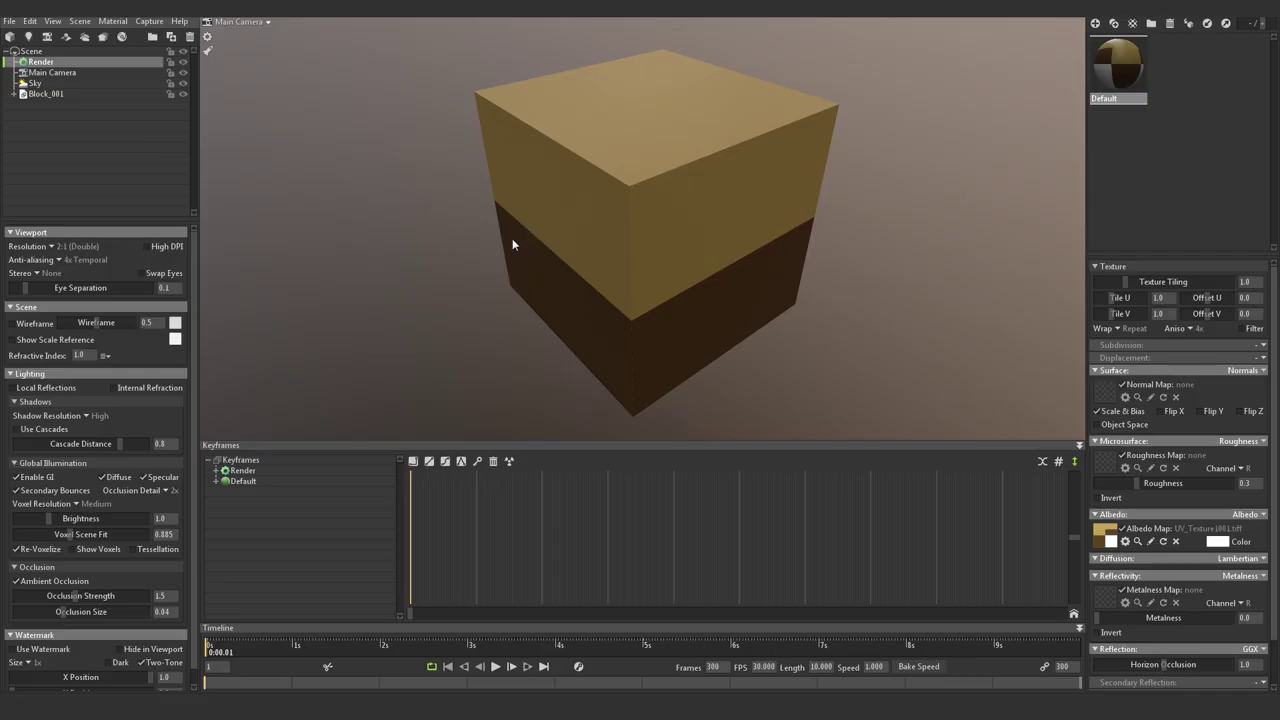
drag(405, 262, 687, 262)
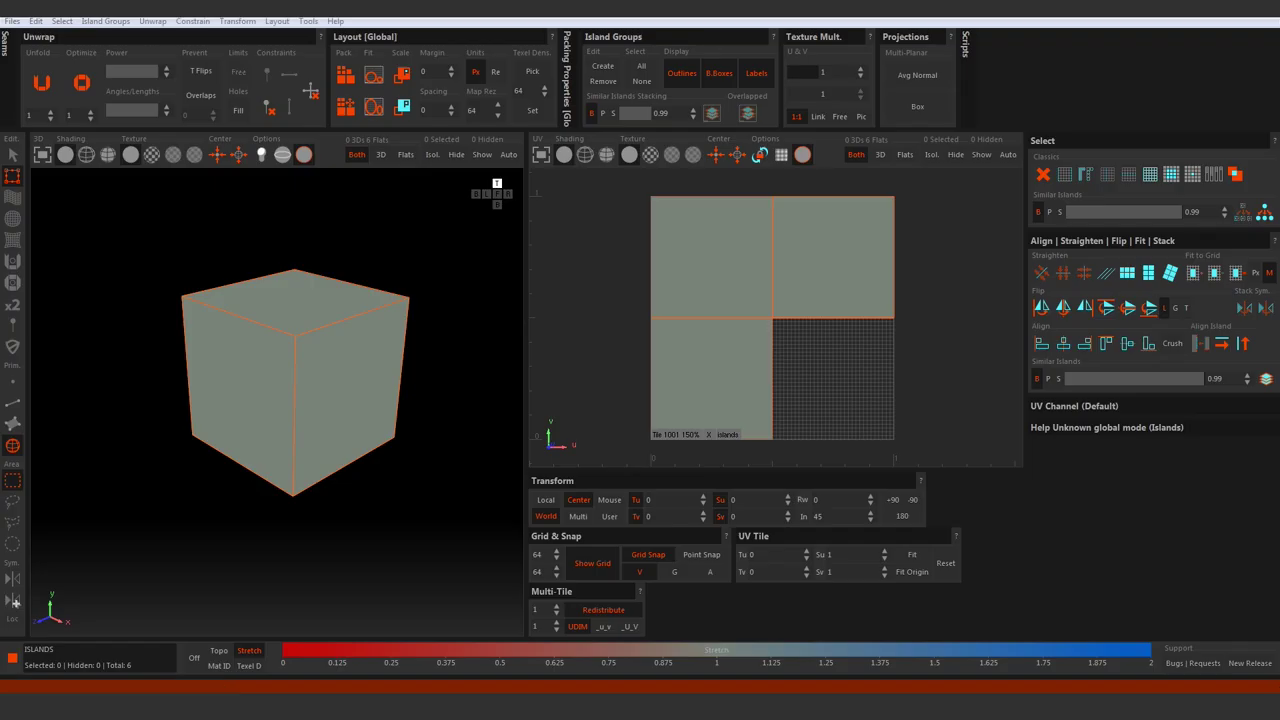
In RizomUV, load the number grid image as the texture map and display it on the cube in the 3D viewport
click(12, 21)
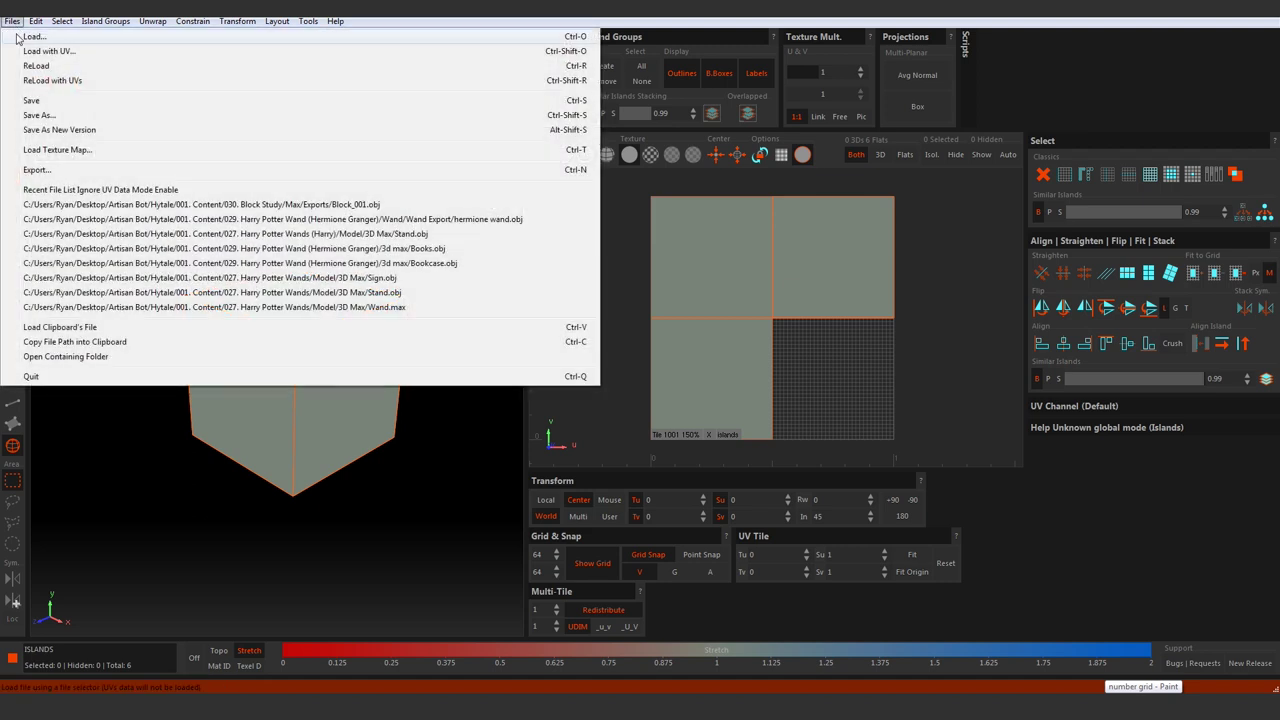
click(72, 150)
click(155, 148)
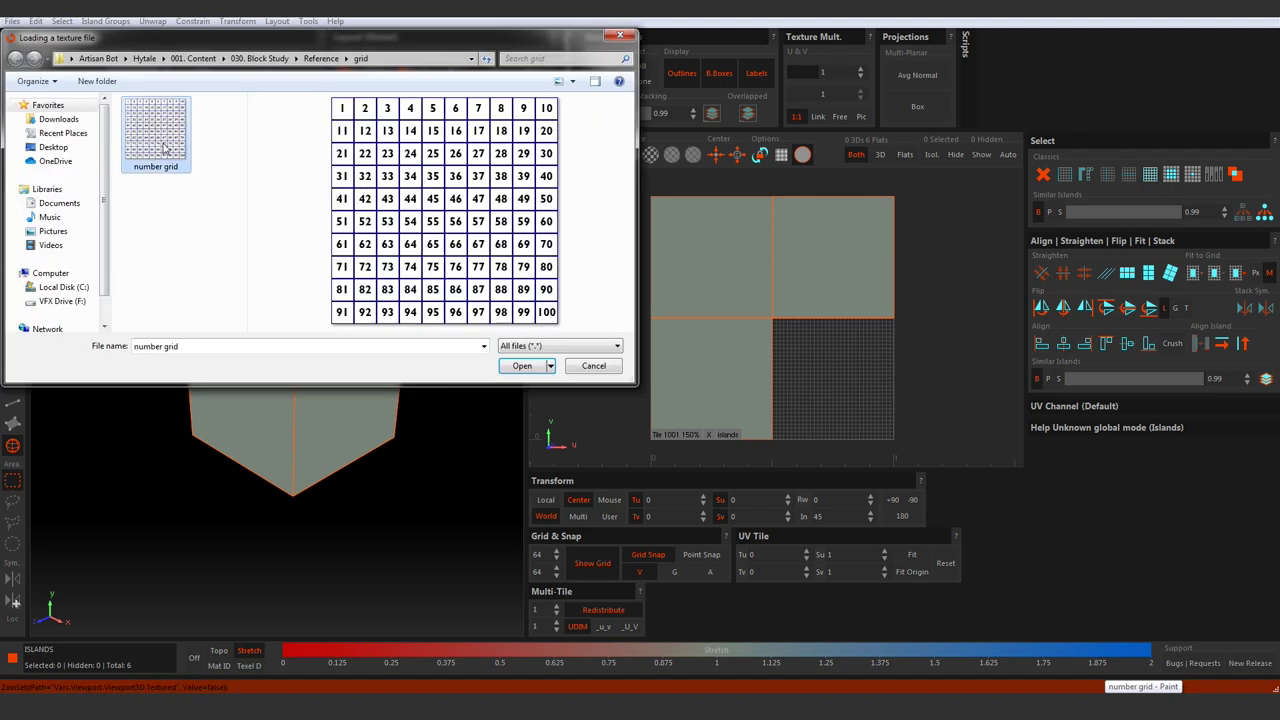
double_click(165, 148)
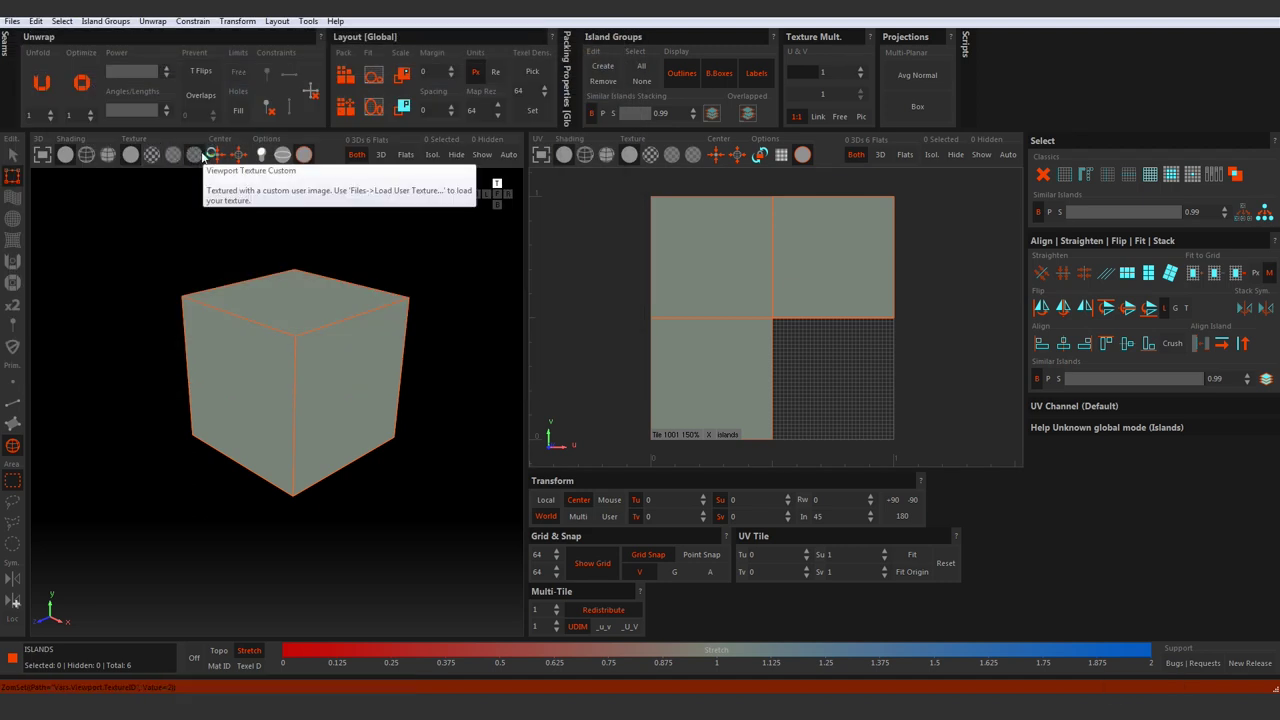
click(201, 155)
Rotate the wrongly oriented side-face island by -90° and flip it horizontally
alt+drag(111, 320, 440, 325)
click(271, 361)
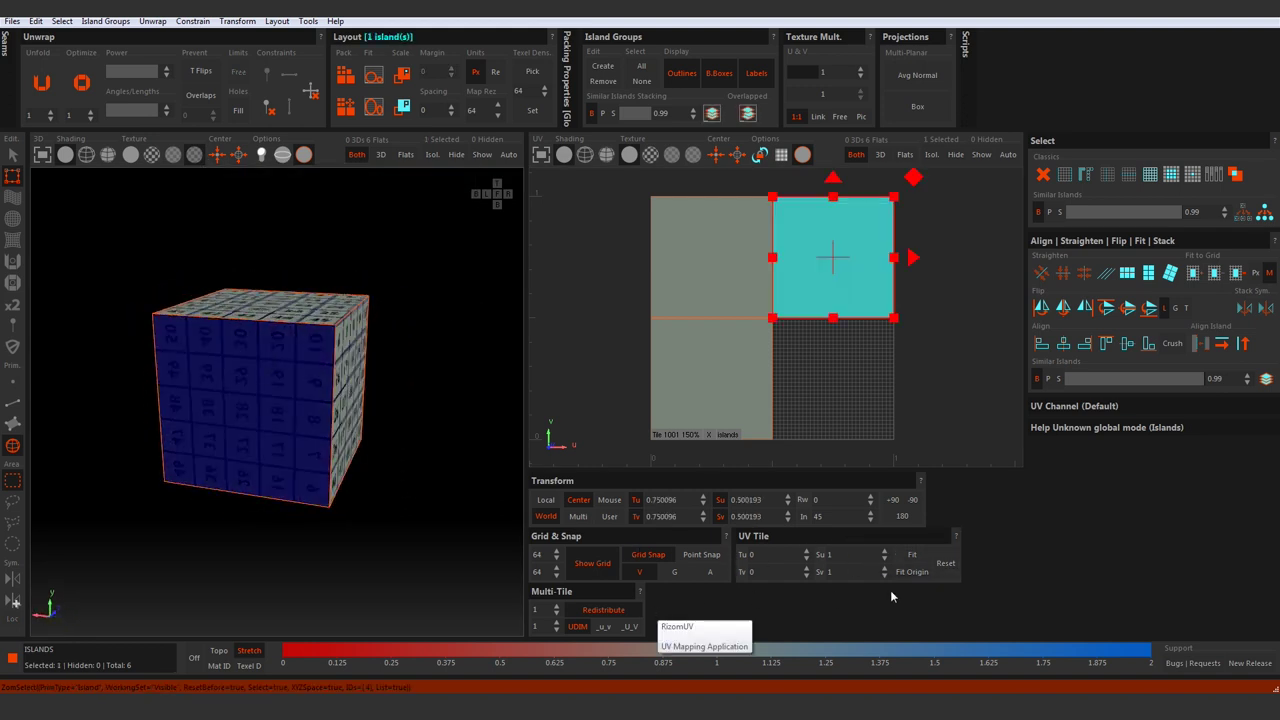
click(911, 499)
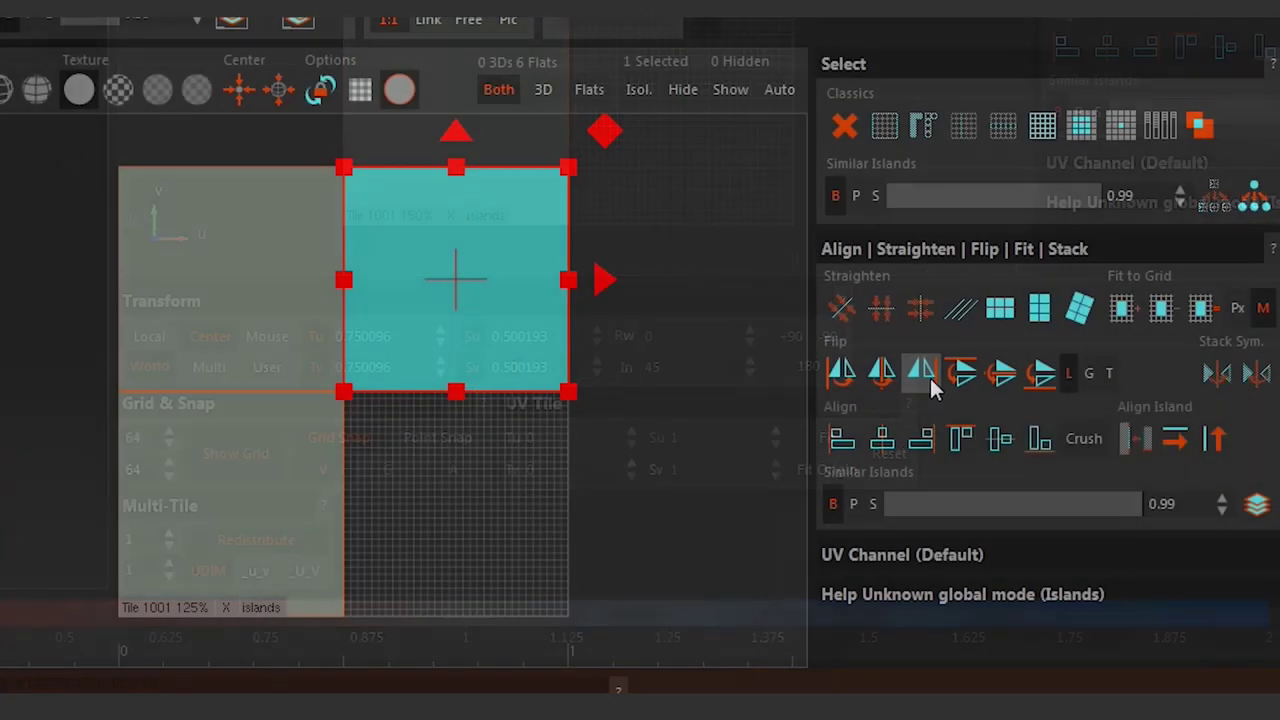
click(883, 375)
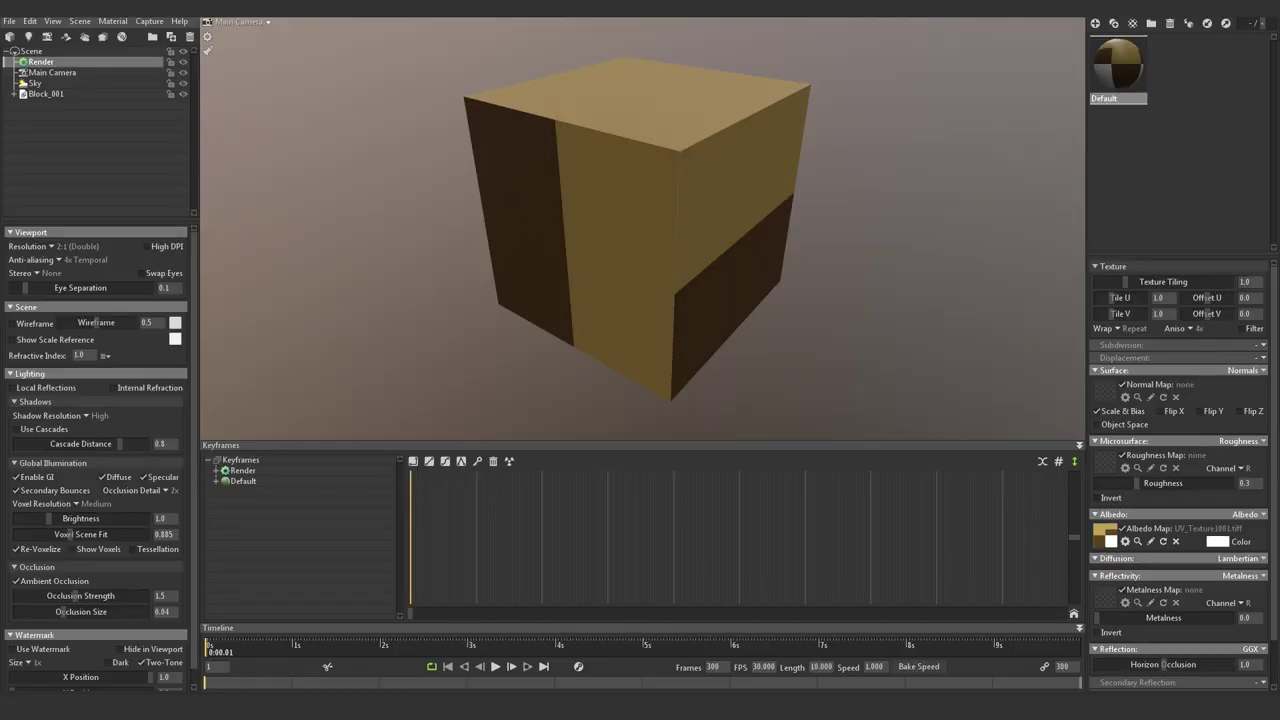
Switch to Marmoset Toolbag and check the texture orientation on all side faces of the block
click(881, 177)
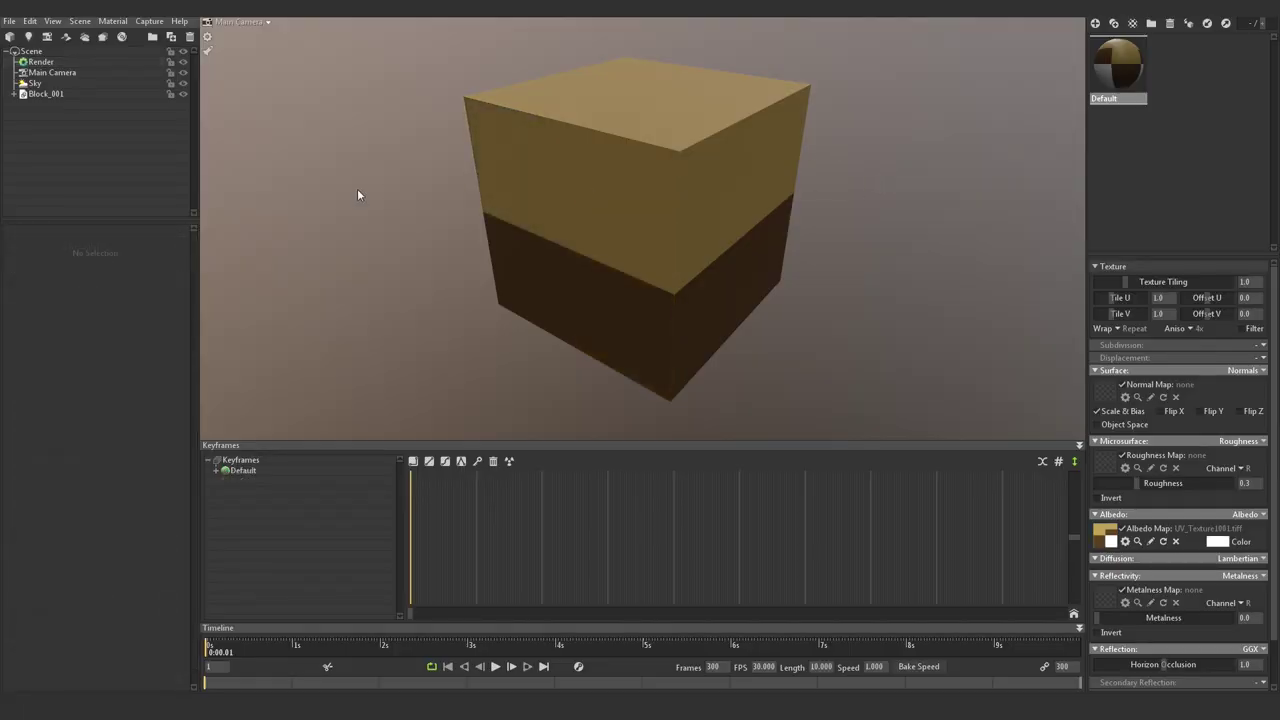
drag(357, 194, 899, 187)
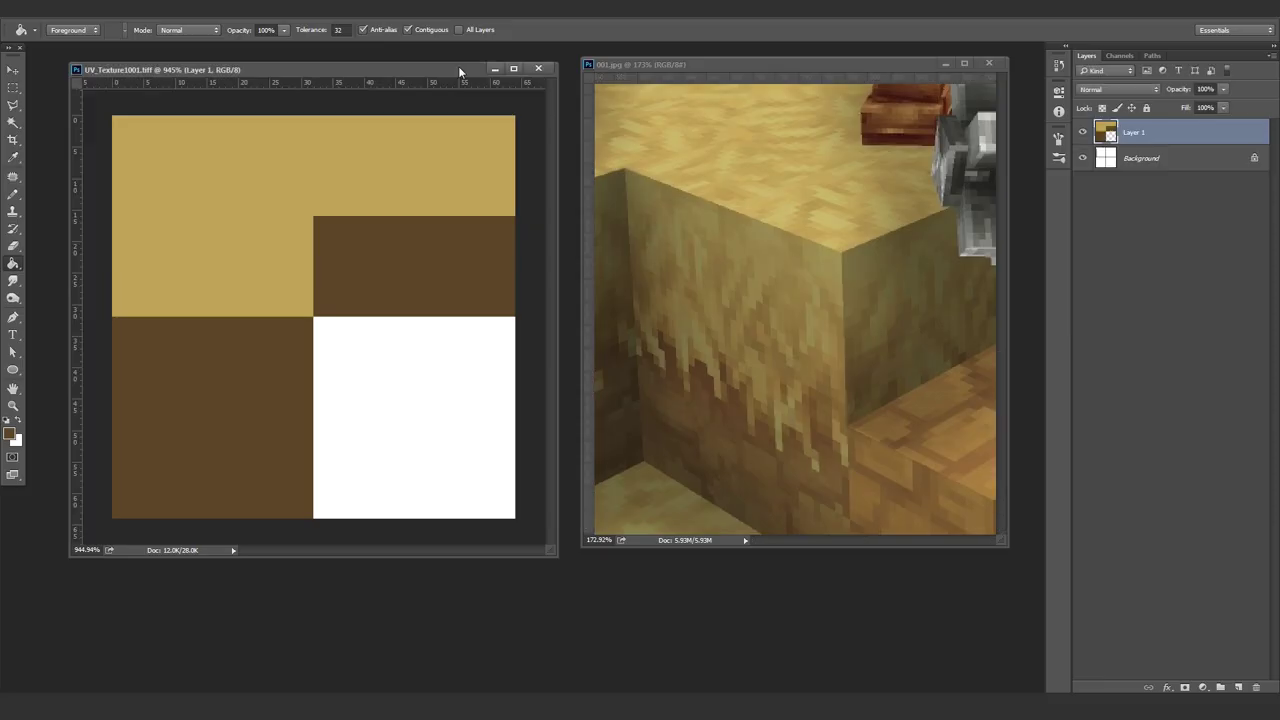
In Photoshop, add a new layer and paint grass strands in the upper-right quarter with a 1 px pencil at 42% opacity
key(ctrl+shift+alt+n)
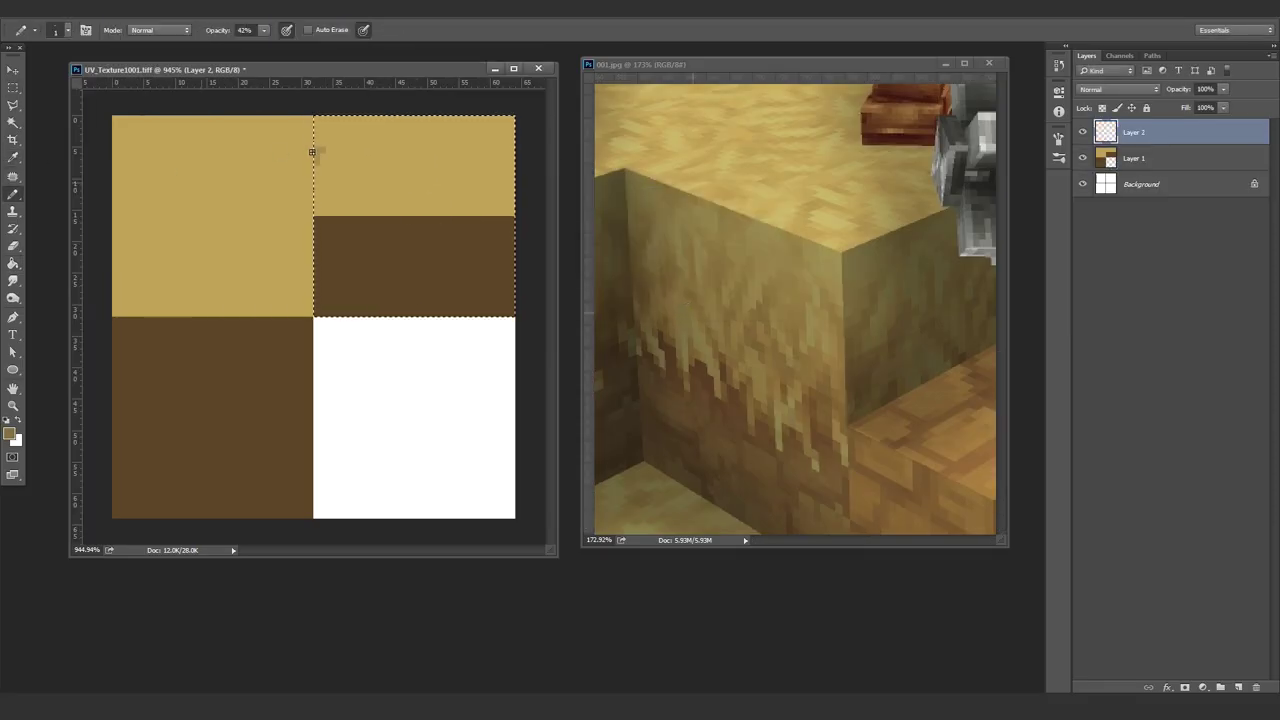
drag(424, 165, 435, 207)
drag(452, 150, 490, 205)
drag(488, 140, 503, 212)
Paint ragged grass tips hanging over the brown soil edge in the upper-right quarter, using colours sampled from the texture
alt+click(349, 171)
drag(328, 208, 340, 236)
drag(376, 204, 352, 232)
drag(402, 210, 410, 238)
mouse_move(506, 234)
mouse_down()
mouse_move(360, 150)
mouse_move(440, 170)
mouse_move(365, 160)
mouse_move(477, 134)
mouse_up()
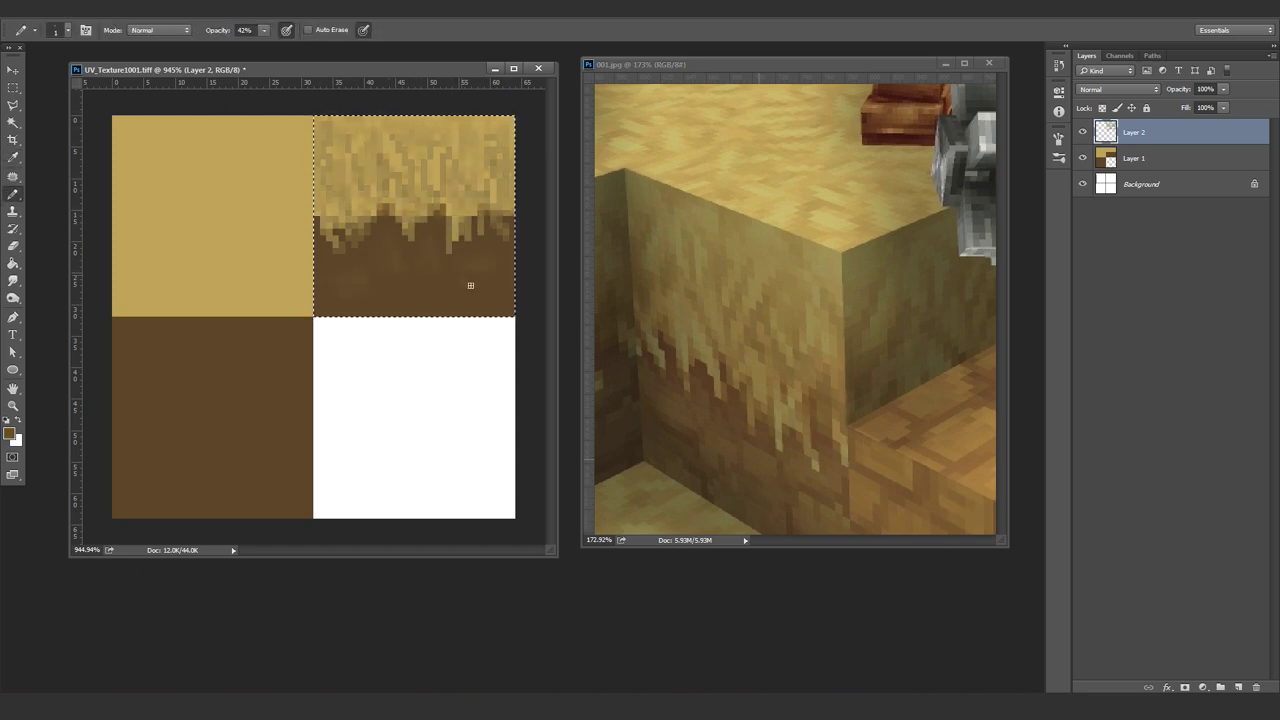
Copy the painted grass area above the ragged edge to a new layer and move it into the upper-left quarter
click(13, 88)
drag(314, 116, 515, 190)
key(ctrl+j)
click(13, 71)
drag(414, 152, 213, 152)
Cover the rest of the upper-left quarter with rotated grass patch copies and merge their layers
click(58, 9)
mouse_move(171, 283)
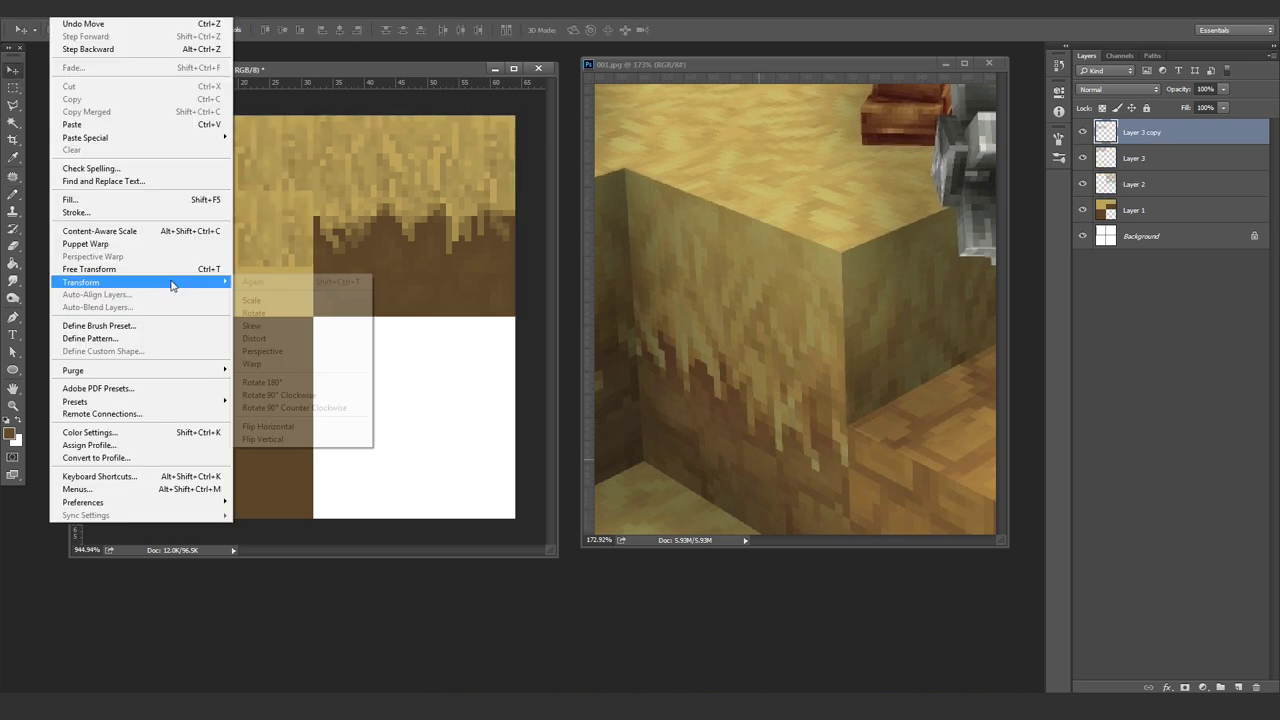
shift+click(1141, 158)
shift+click(1141, 158)
click(118, 9)
click(131, 434)
Blend the seams between the grass patches in the upper-left quarter with pencil strokes in sampled grass colours
click(13, 195)
drag(190, 200, 229, 235)
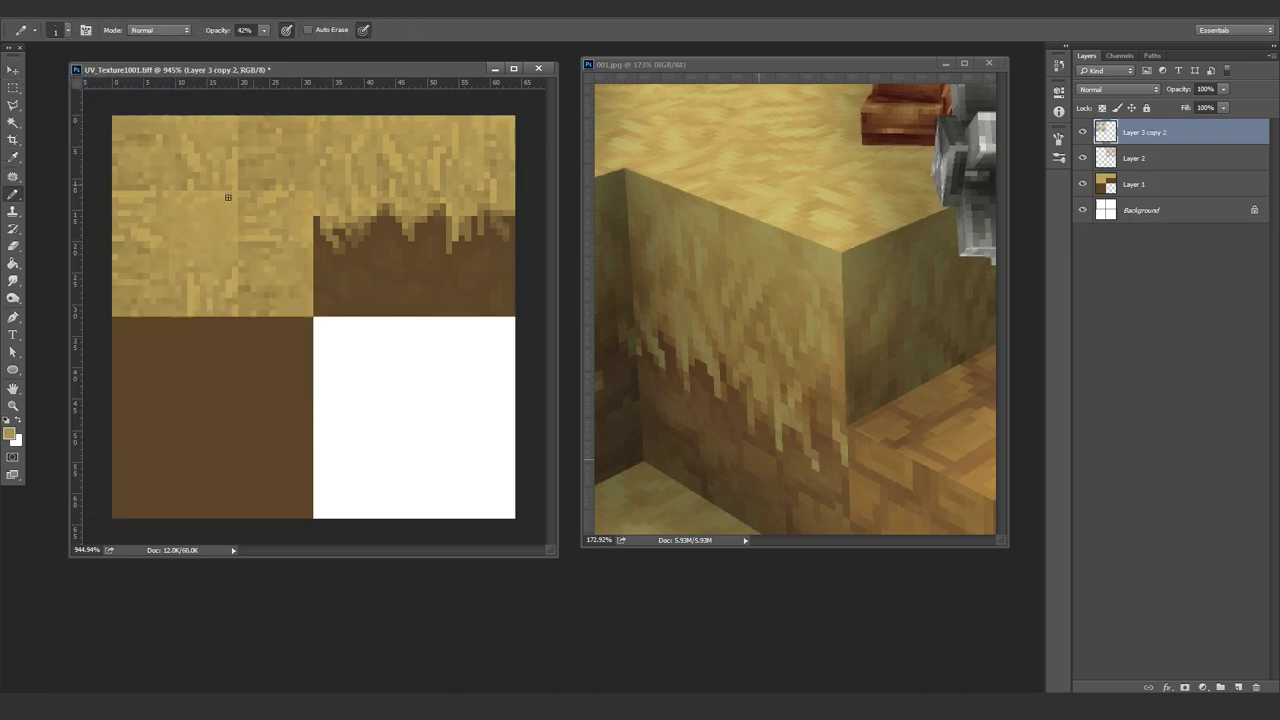
drag(235, 152, 236, 185)
alt+click(243, 286)
drag(228, 262, 182, 222)
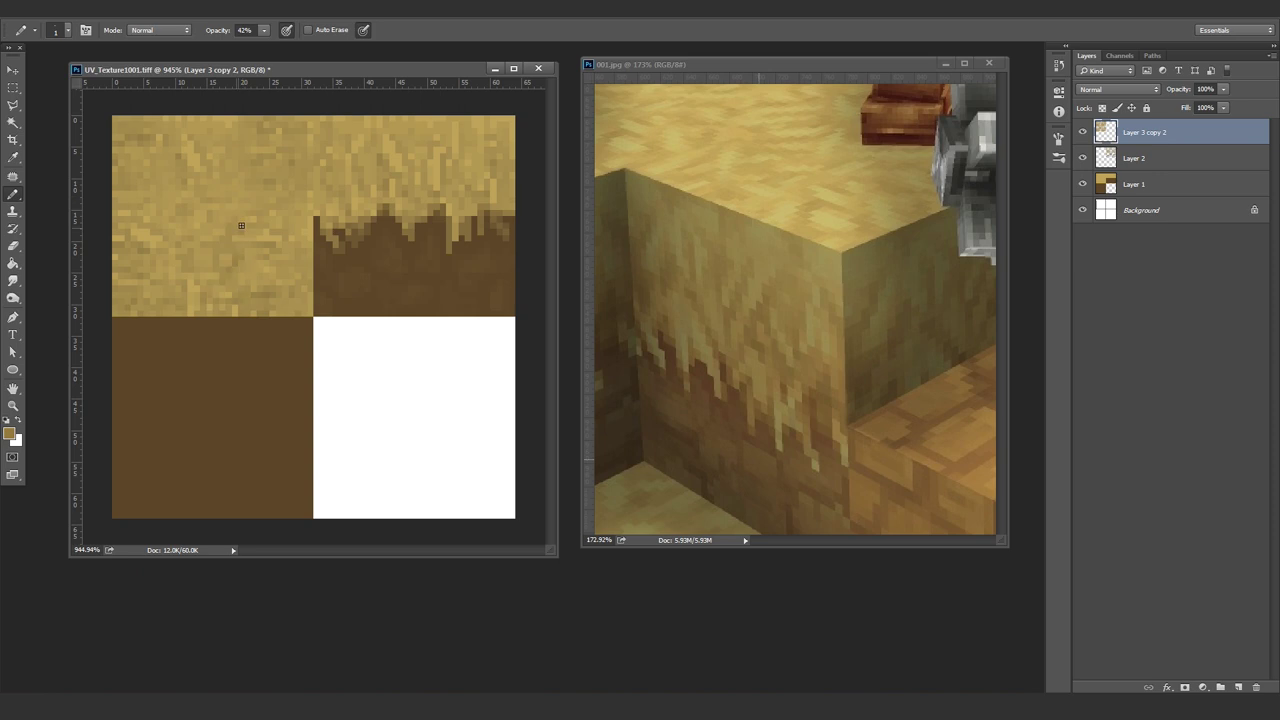
Copy the brown soil strip from the upper-right quarter on Layer 2 to a new layer and move it into the lower-left quarter
click(13, 88)
click(1134, 158)
drag(314, 254, 515, 316)
key(ctrl+j)
drag(414, 285, 263, 389)
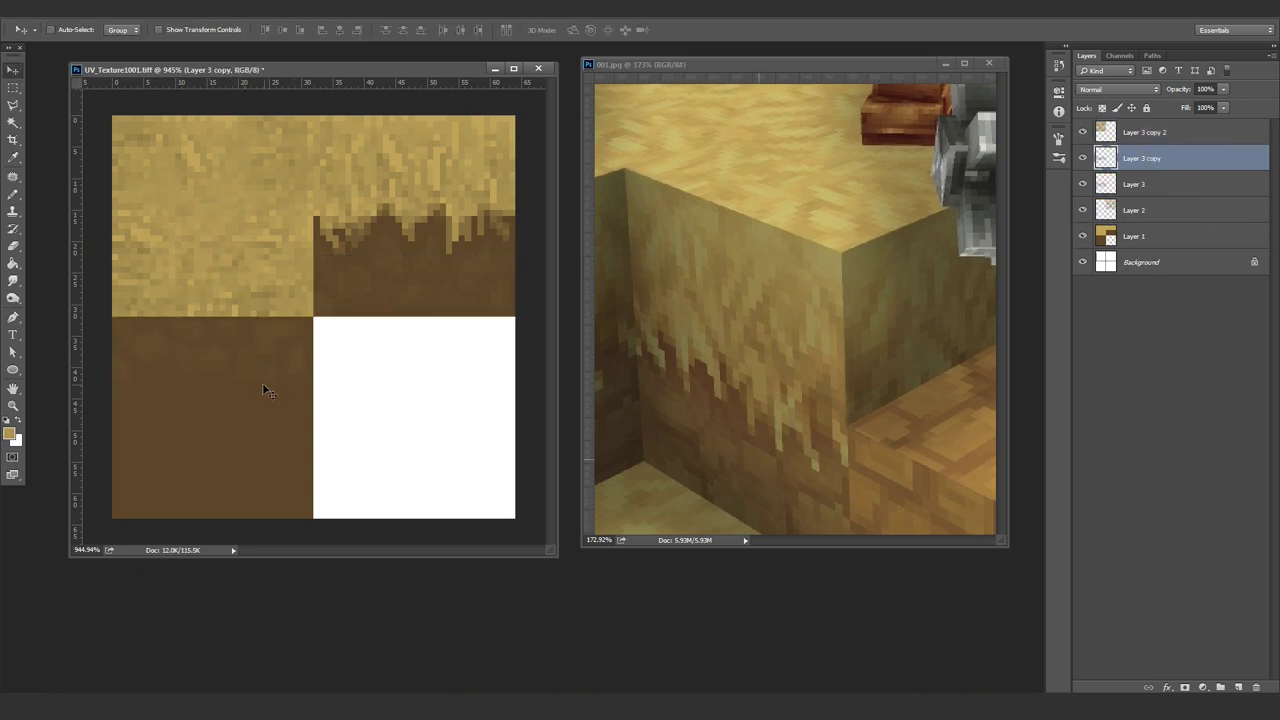
Merge the soil strip copies into one layer and copy part of the soil to a new layer
click(58, 9)
shift+click(1141, 184)
click(13, 246)
shift+click(1141, 184)
click(209, 434)
key(ctrl+j)
Rotate the copied soil patch 90° counter-clockwise and merge the grass and soil layers into one
click(58, 9)
mouse_move(171, 283)
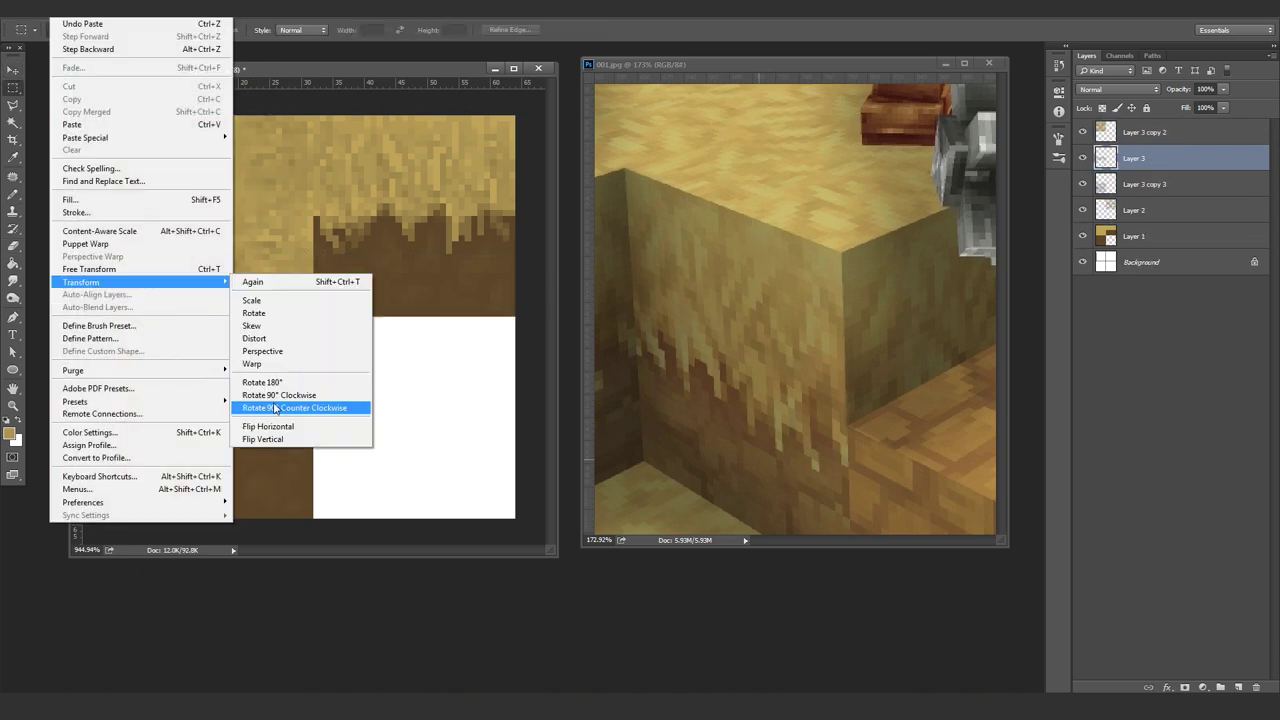
click(274, 408)
shift+click(1143, 132)
Copy the soil strip along the lower-left quarter's upper edge, rotate it 90° clockwise, and move it to that quarter's right edge
drag(112, 317, 309, 367)
key(ctrl+j)
click(58, 9)
click(280, 395)
drag(213, 280, 288, 356)
Duplicate the vertical soil strip, rotate the copy 90° clockwise, and move it to the quarter's lower edge
key(ctrl+j)
click(58, 9)
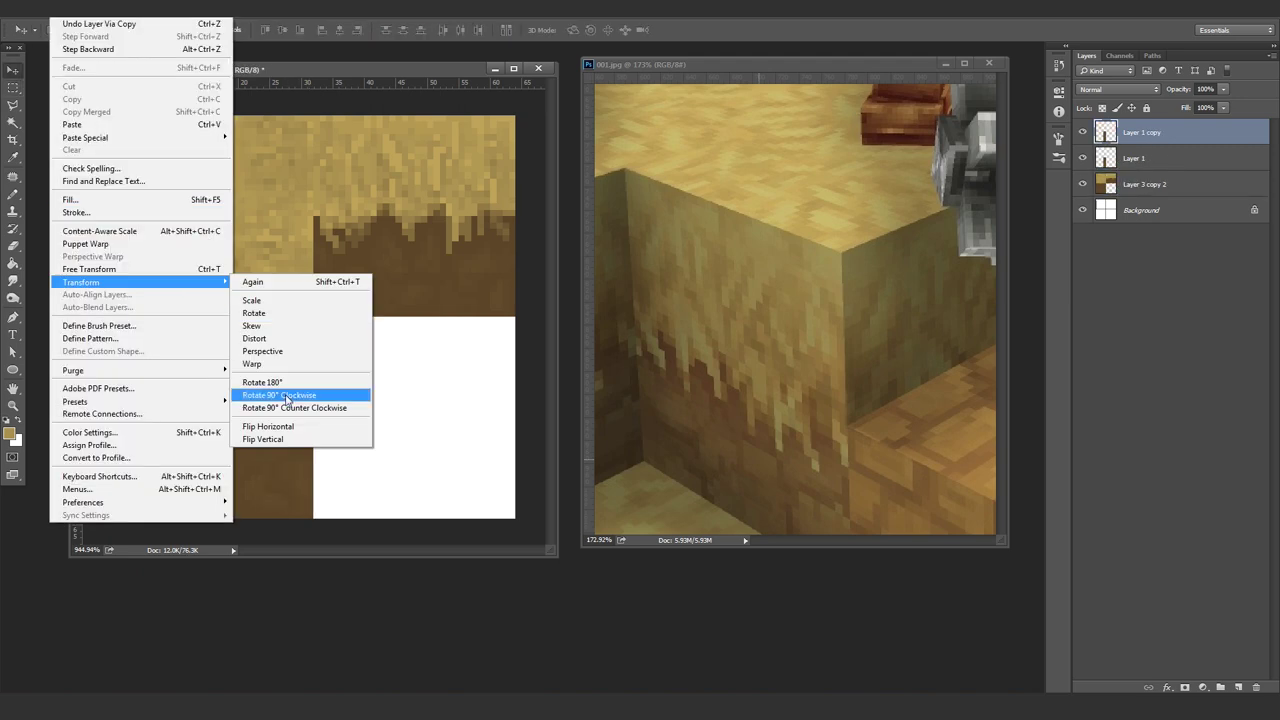
click(280, 395)
drag(288, 418, 213, 493)
drag(339, 411, 264, 486)
Duplicate the lower soil strip, rotate the copy 90° clockwise, and shift it 12 px left and up to the quarter's left edge
key(ctrl+j)
click(58, 9)
click(280, 393)
drag(152, 448, 76, 373)
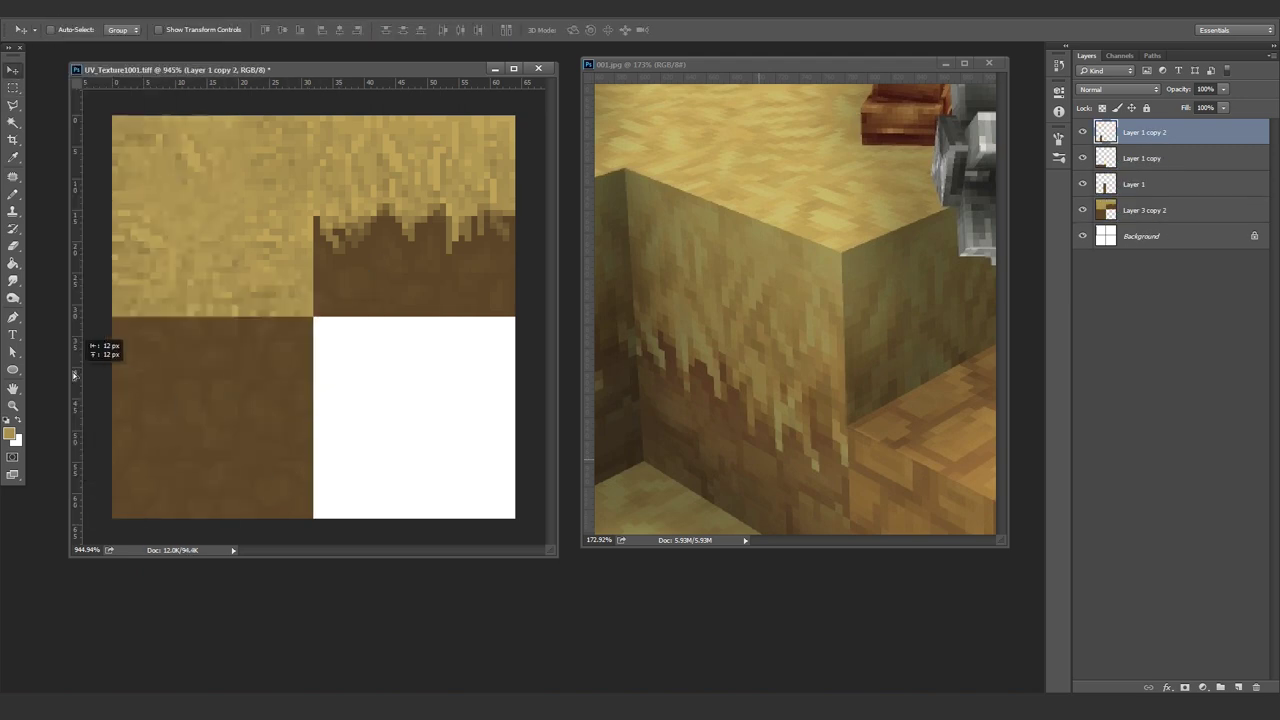
Place one more rotated soil strip copy along the quarter's upper edge and merge the strip layers
key(ctrl+j)
click(58, 9)
mouse_move(245, 445)
mouse_down()
mouse_move(320, 350)
mouse_move(320, 371)
mouse_up()
shift+click(1141, 210)
click(119, 9)
click(168, 430)
Touch up the soil in the lower-left quarter with the pencil in sampled browns and merge the layers
key(b)
alt+click(228, 448)
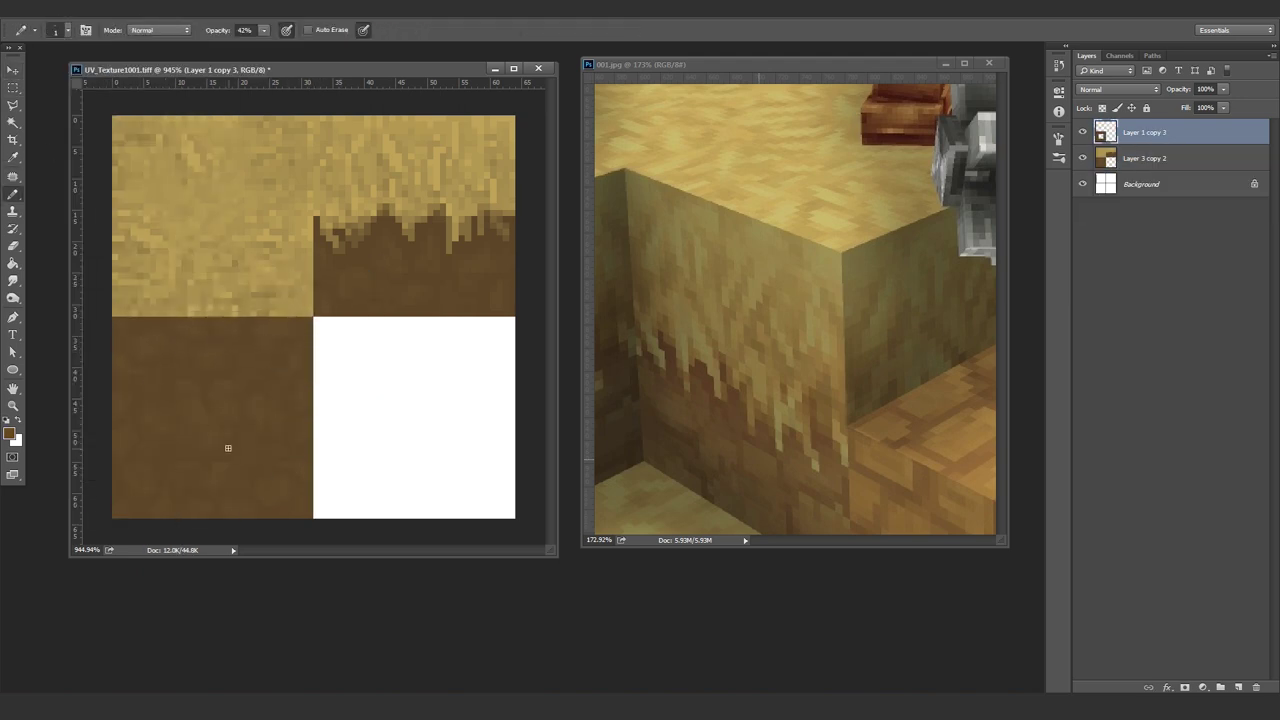
alt+click(174, 403)
click(119, 9)
click(168, 430)
In Marmoset Toolbag, duplicate Block_001 and move the copy along its red axis until it sits directly beside the original
key(alt+Tab)
alt+drag(480, 240, 579, 222)
scroll(579, 222, down, 3)
click(579, 222)
click(46, 94)
key(ctrl+d)
drag(568, 303, 386, 318)
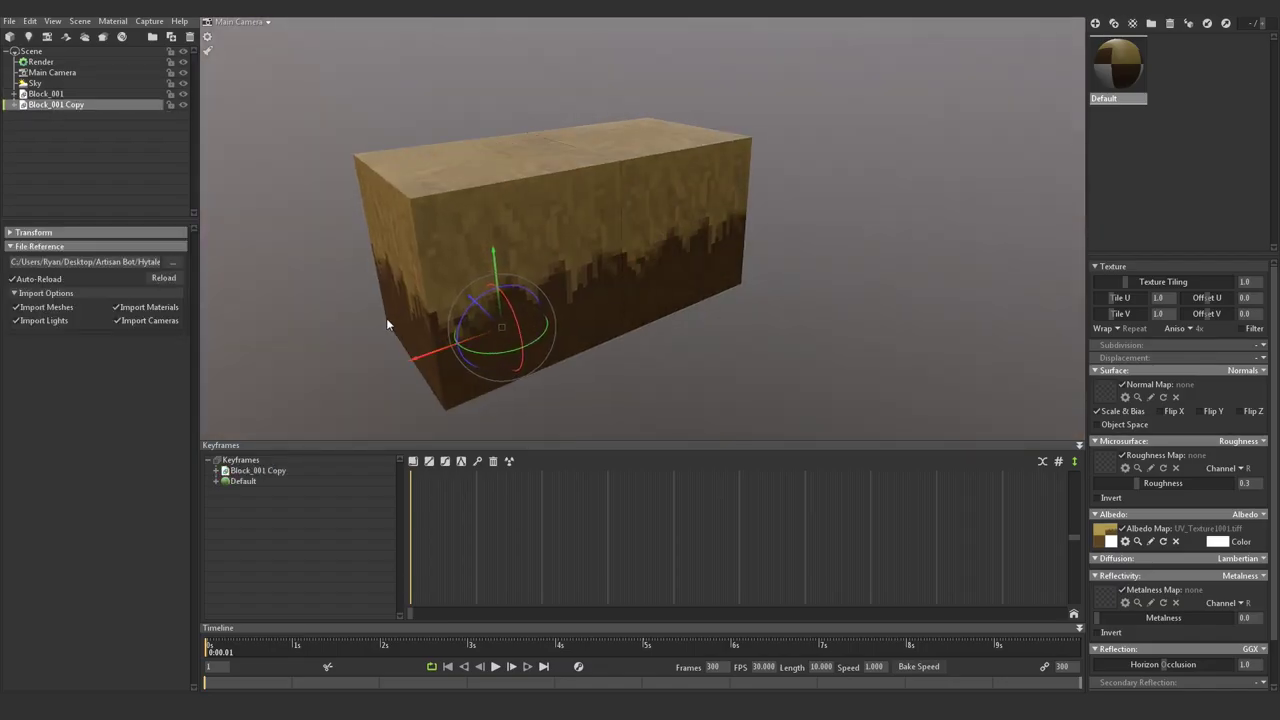
Set the block copy's X position to 100, duplicate it, and set the new copy's X position to 200
click(34, 232)
click(86, 262)
text(100)
key(Return)
key(ctrl+d)
click(86, 262)
text(200)
Duplicate the row of three blocks and move the copies along the blue axis to form an adjoining second row
alt+drag(620, 160, 694, 203)
shift+click(46, 94)
key(ctrl+d)
drag(500, 285, 588, 343)
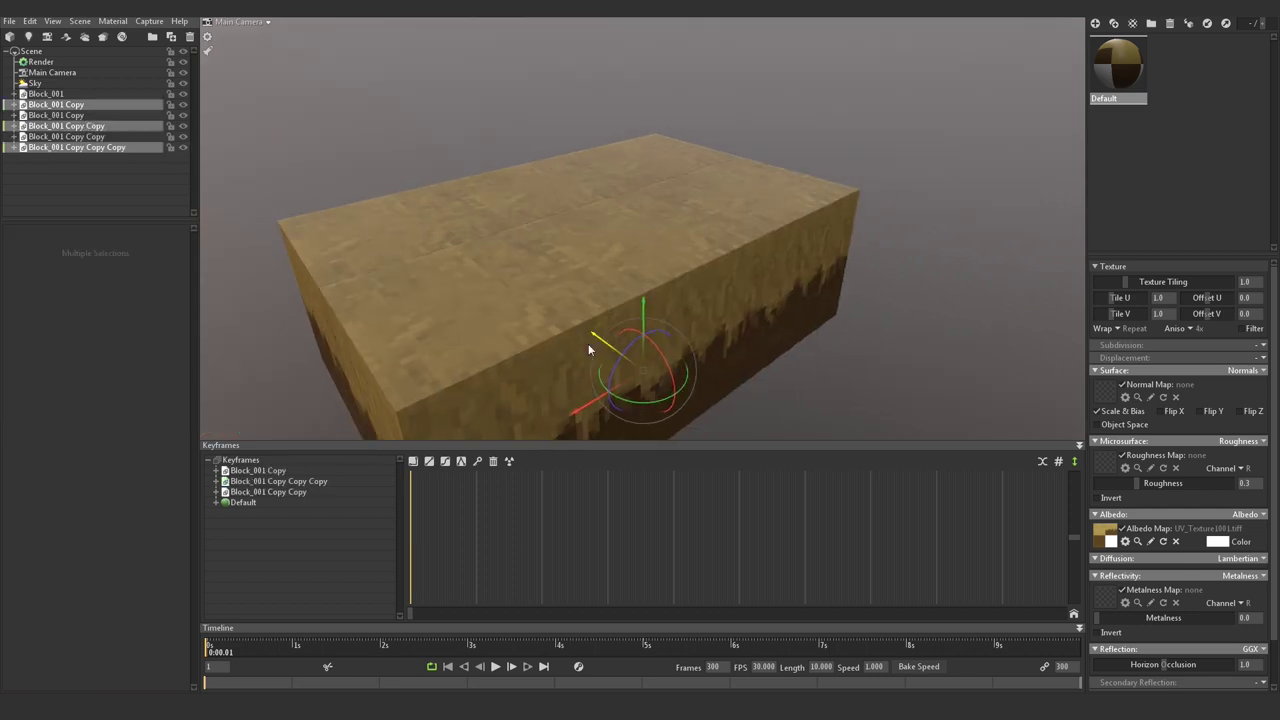
click(56, 126)
click(66, 147)
click(655, 160)
ctrl+click(725, 200)
key(ctrl+d)
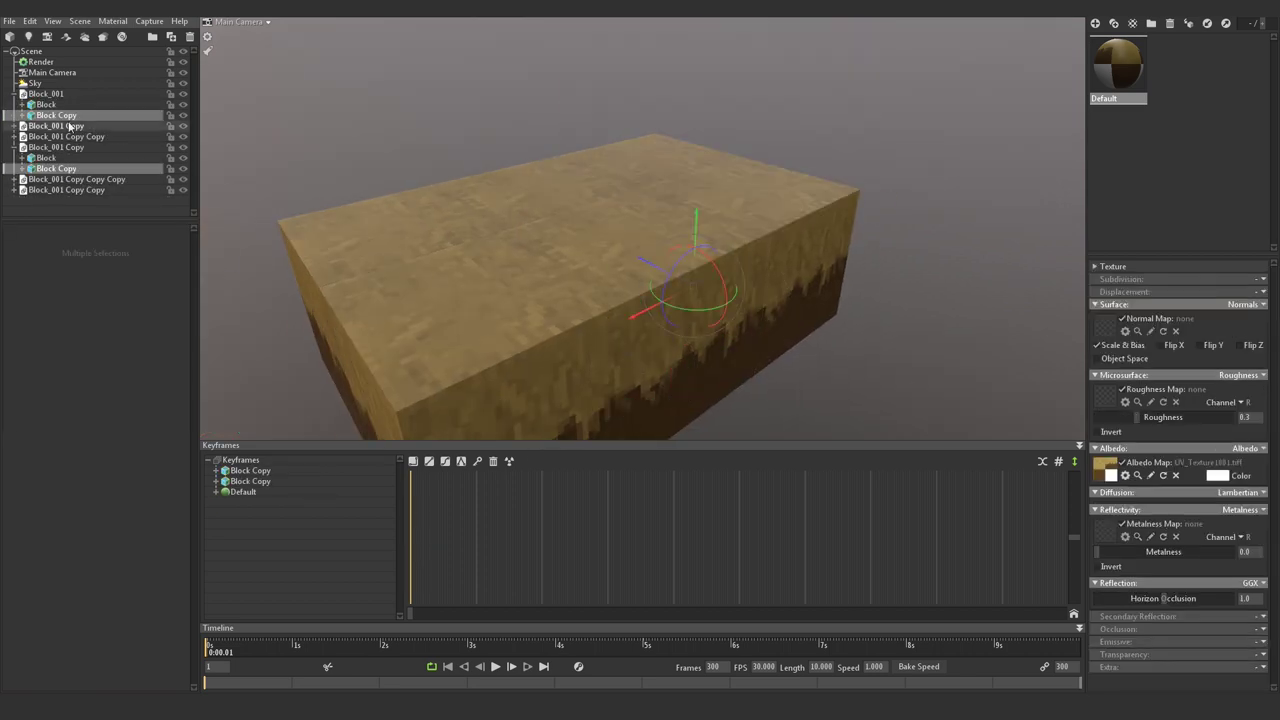
key(Delete)
Stack copies of three blocks in an L shape on the base's back corner, and set the material's roughness to 0.732 and metalness to 0.099
click(14, 137)
click(46, 94)
ctrl+click(56, 126)
key(ctrl+d)
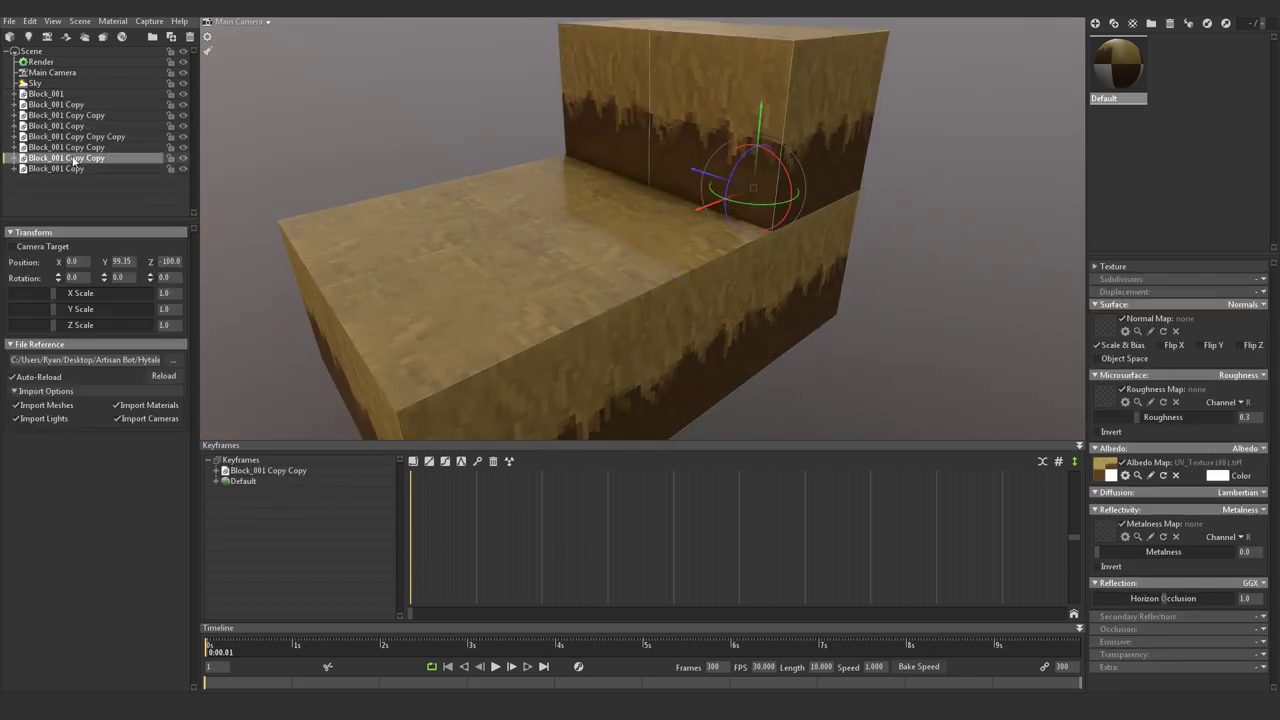
click(405, 115)
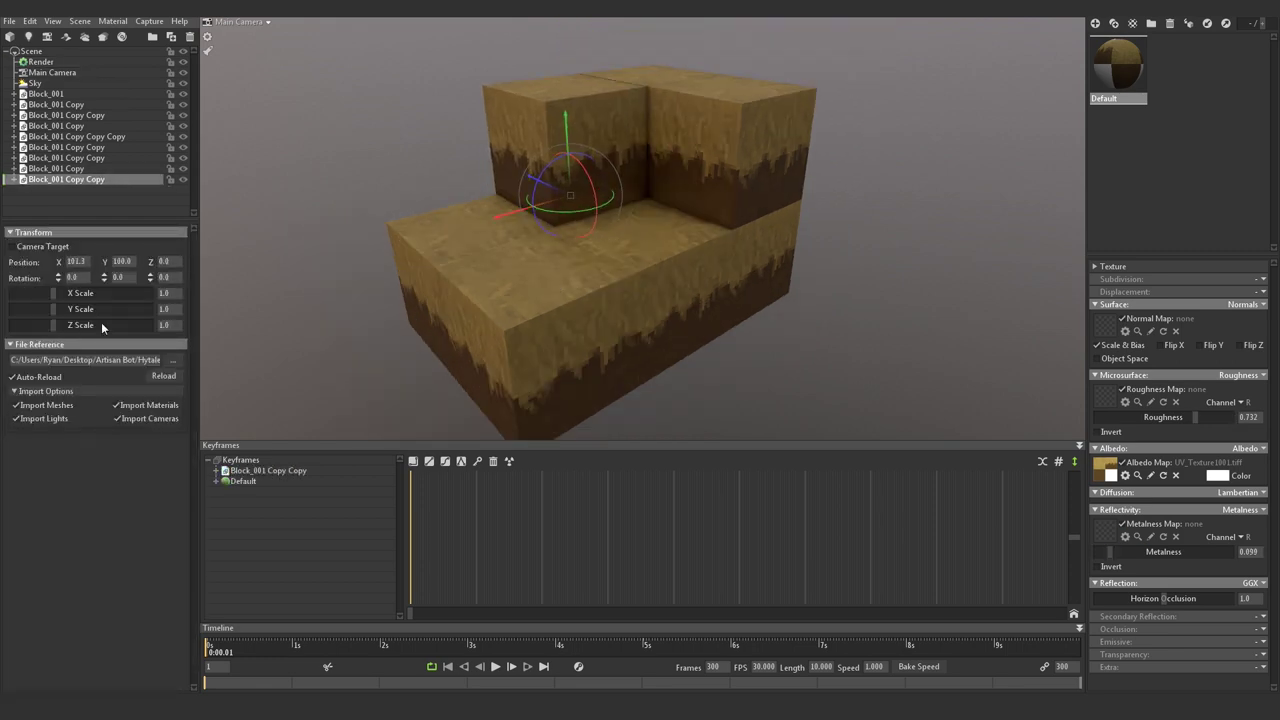
Duplicate the front row of three base blocks and move the copies forward to form a third row
shift+click(607, 310)
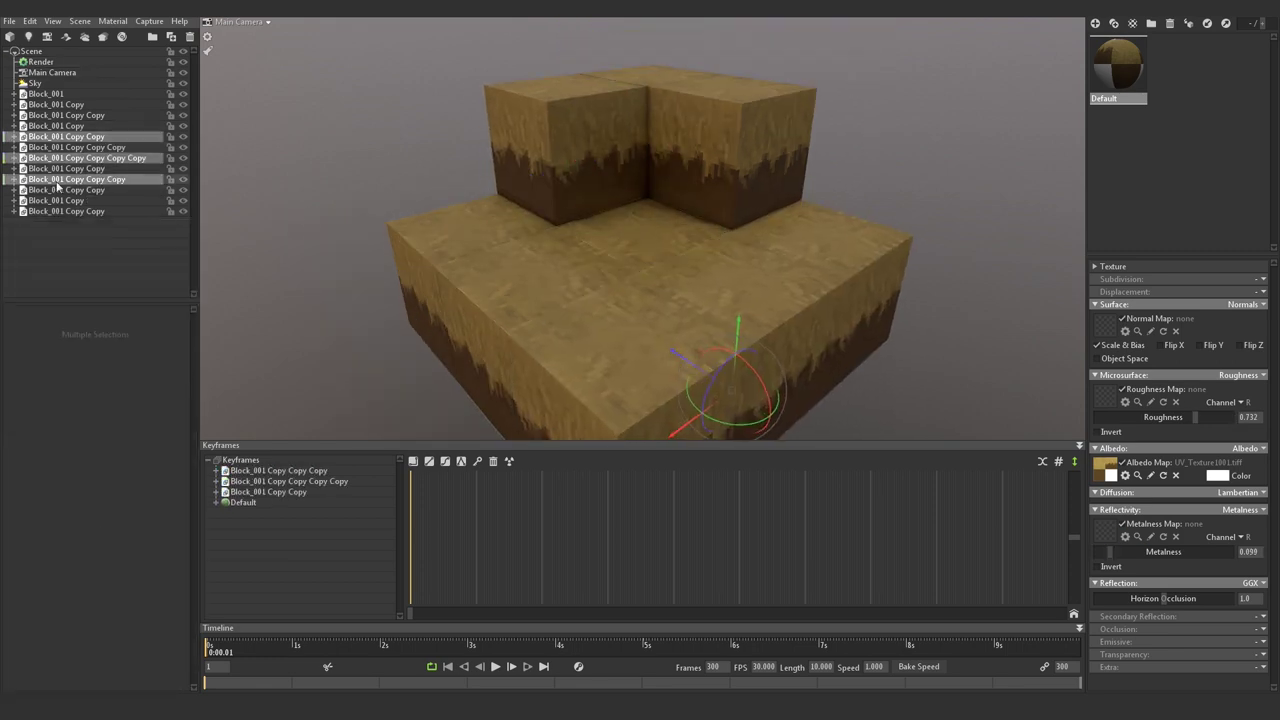
click(86, 203)
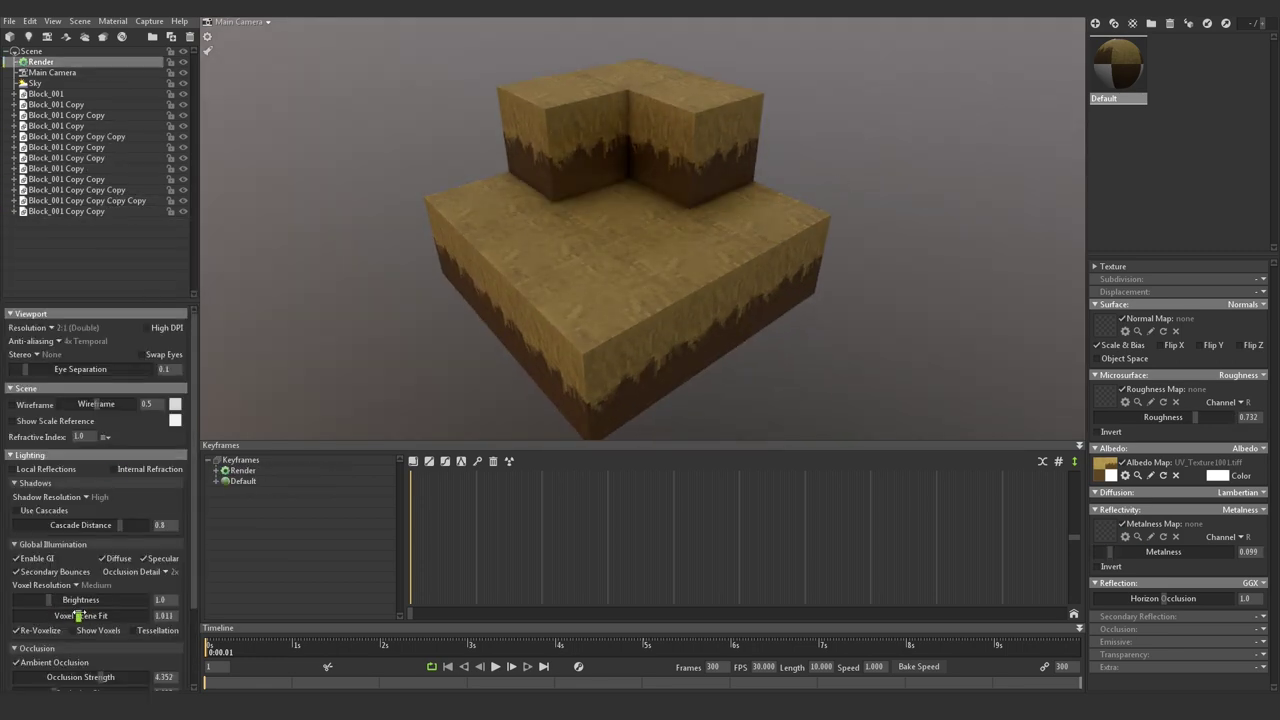
Enable local reflections, internal refraction and shadow cascades in the render settings, with GI brightness 1.449, voxel scene fit 2.0 and occlusion detail 6x
drag(78, 615, 90, 615)
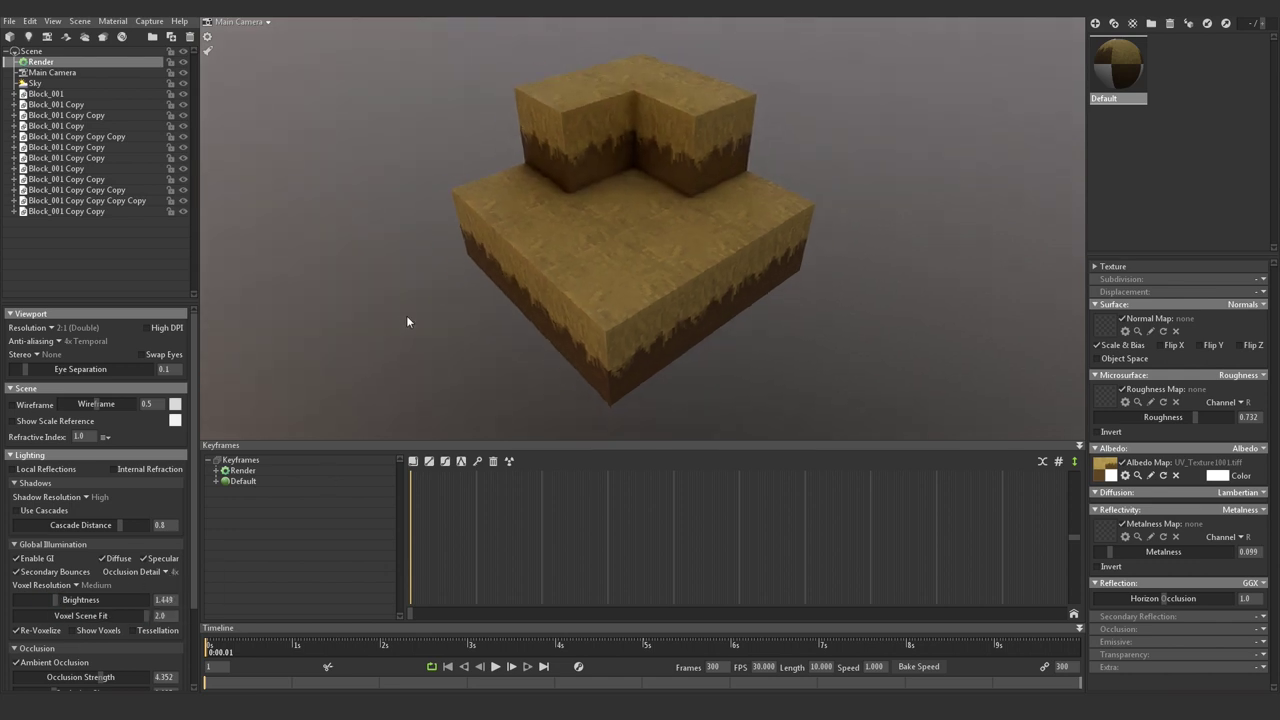
scroll(117, 489, down, 1)
scroll(117, 489, down, 2)
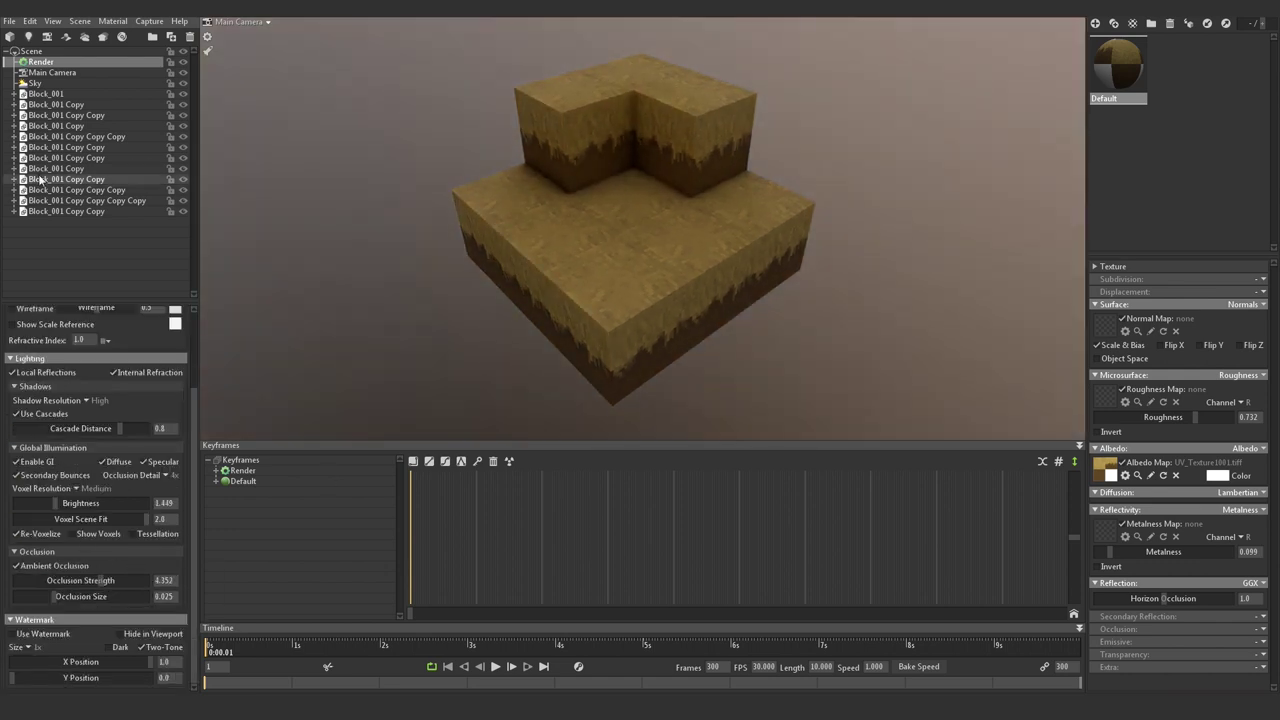
Open the Sky object's settings
click(35, 83)
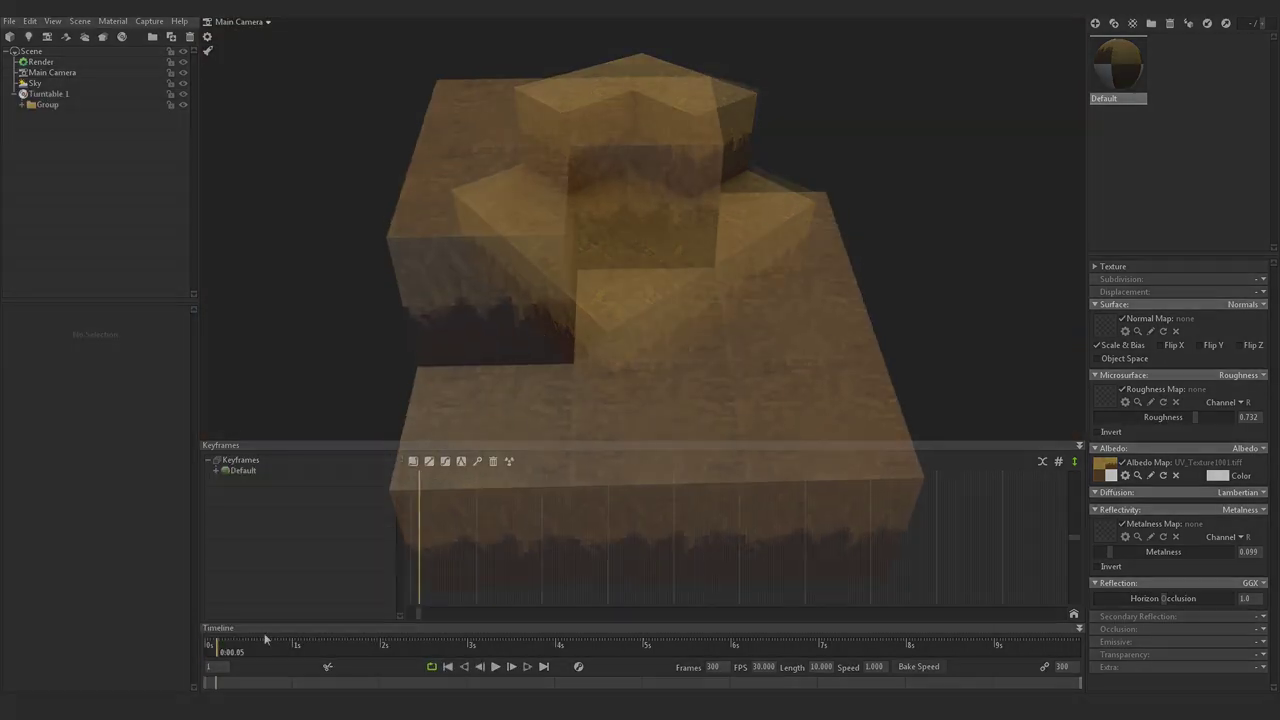